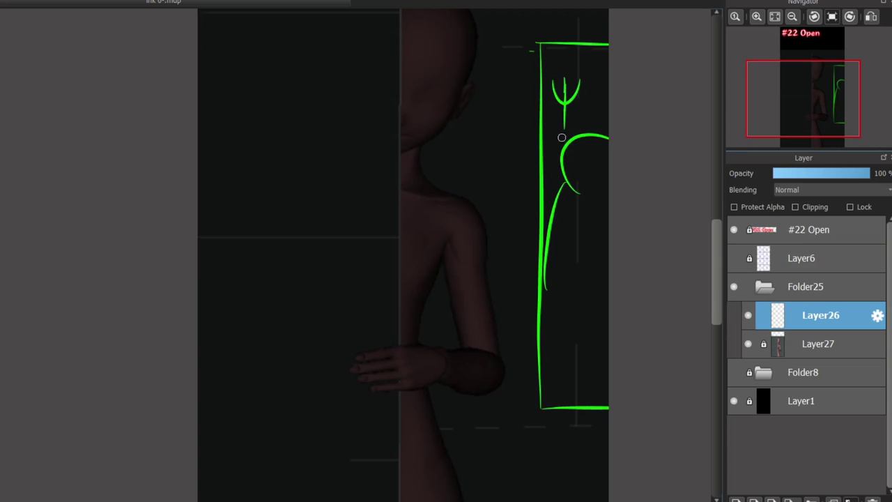
scroll(373, 180, "up", 1)
scroll(373, 180, "up", 3)
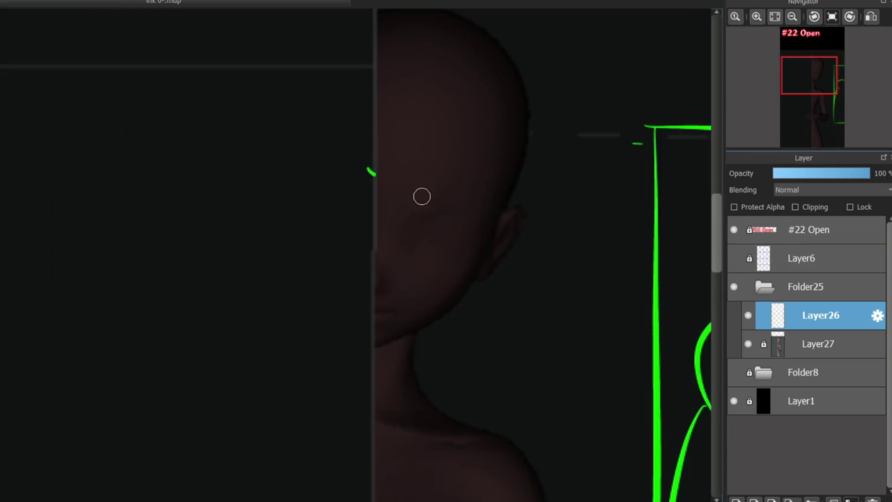
left_click_drag(368, 170, 457, 359)
key("ctrl+z")
mouse_move(365, 140)
left_mouse_down()
mouse_move(478, 377)
mouse_move(462, 371)
mouse_move(448, 100)
left_mouse_up()
key("ctrl+z")
left_click_drag(374, 91, 452, 102)
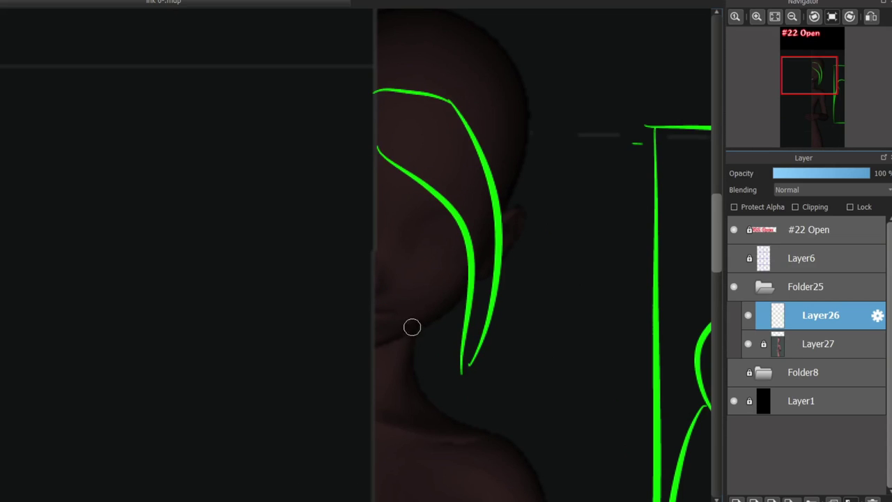
key("ctrl+z")
key("ctrl+z")
key("ctrl+z")
left_click_drag(366, 136, 488, 177)
key("ctrl+z")
Sketch the hood's face opening, neckline and long outer side edge in green around the figure's head
mouse_move(380, 218)
left_mouse_down()
mouse_move(488, 232)
mouse_move(446, 420)
left_mouse_up()
left_click_drag(362, 448, 468, 413)
mouse_move(552, 87)
left_mouse_down()
mouse_move(497, 388)
mouse_move(446, 421)
left_mouse_up()
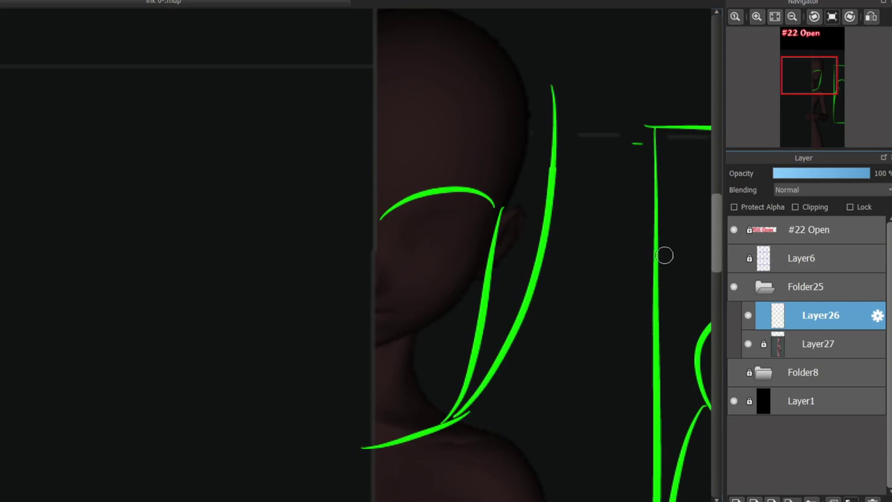
Sketch the hood's pointed top in green, with a slanted fold running from its tip to the forehead
scroll(413, 271, "up", 3)
left_click_drag(490, 157, 385, 336)
mouse_move(491, 170)
left_mouse_down()
mouse_move(541, 288)
mouse_move(495, 153)
left_mouse_up()
mouse_move(489, 178)
left_mouse_down()
mouse_move(382, 208)
mouse_move(388, 188)
mouse_move(542, 169)
left_mouse_up()
scroll(596, 190, "down", 2)
scroll(616, 171, "down", 2)
key("ctrl+z")
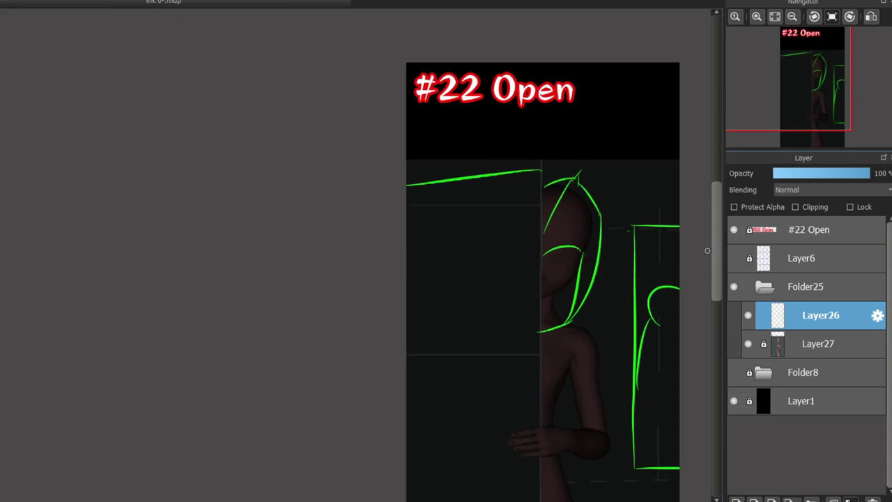
Sketch a slanted rectangular panel in green across the upper part of the door
scroll(537, 131, "down", 3)
scroll(573, 315, "up", 6)
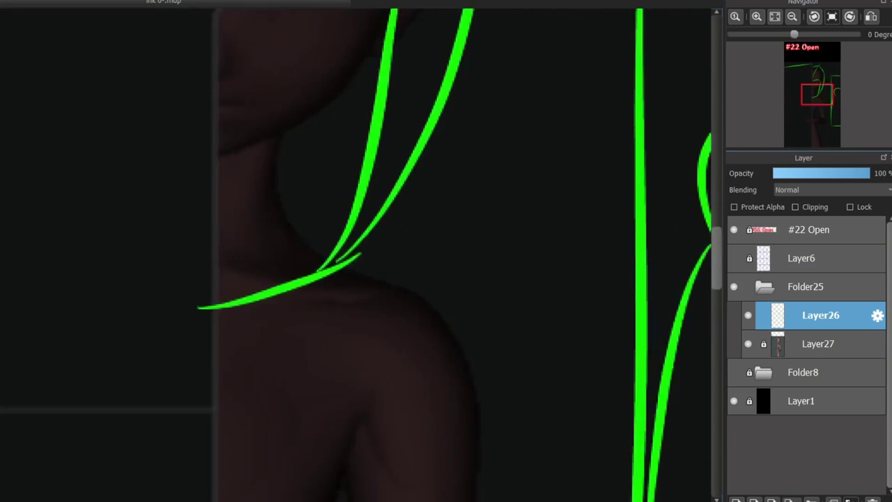
scroll(570, 241, "down", 2)
scroll(570, 241, "up", 3)
mouse_move(120, 223)
left_mouse_down()
mouse_move(360, 207)
mouse_move(471, 165)
mouse_move(121, 285)
mouse_move(105, 377)
left_mouse_up()
mouse_move(107, 375)
left_mouse_down()
mouse_move(501, 322)
mouse_move(487, 165)
left_mouse_up()
Draw two narrow angry eyes with short slanted brow marks inside the door's rectangular panel
left_click(324, 283)
left_click_drag(325, 289, 424, 221)
left_click_drag(424, 222, 327, 289)
left_click_drag(131, 245, 206, 282)
left_click_drag(138, 266, 203, 300)
left_click_drag(287, 255, 311, 233)
left_click_drag(195, 223, 214, 265)
Sketch the wide, pointed opening of the sleeve cuff around the figure's wrist
scroll(295, 242, "down", 3)
scroll(230, 412, "down", 5)
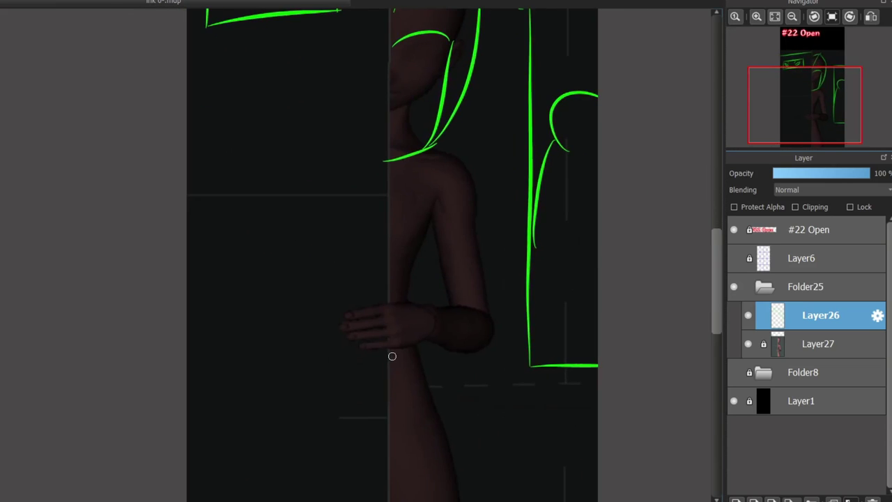
scroll(391, 356, "up", 3)
mouse_move(437, 273)
left_mouse_down()
mouse_move(464, 402)
mouse_move(505, 416)
mouse_move(474, 478)
left_mouse_up()
key("ctrl+z")
mouse_move(431, 388)
left_mouse_down()
mouse_move(464, 484)
mouse_move(479, 491)
left_mouse_up()
left_click_drag(481, 491, 710, 428)
left_click_drag(445, 262, 626, 289)
scroll(482, 275, "down", 2)
left_click_drag(528, 60, 483, 286)
key("ctrl+z")
scroll(484, 285, "down", 2)
key("ctrl+z")
left_click_drag(496, 185, 506, 439)
key("ctrl+z")
Sketch the sleeve's inner and outer edges and the robe's side line down to the picture's lower edge
left_click_drag(499, 150, 485, 211)
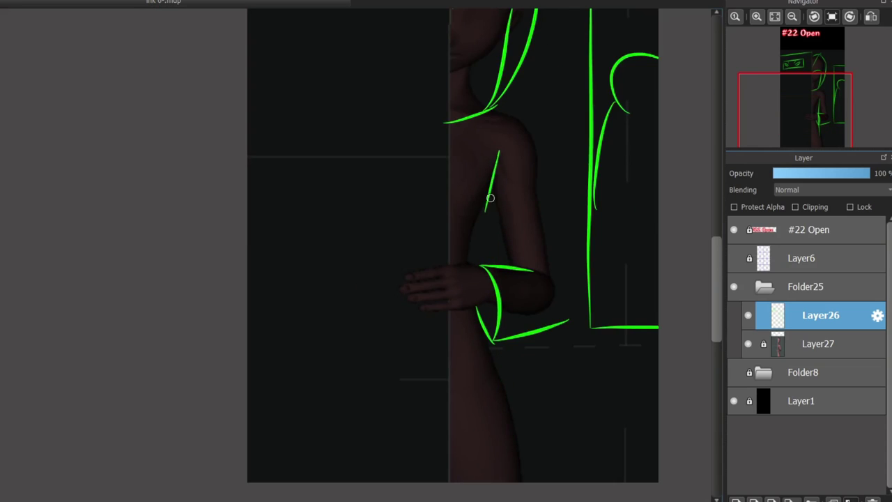
left_click_drag(540, 124, 555, 317)
mouse_move(495, 174)
left_mouse_down()
mouse_move(529, 481)
mouse_move(507, 484)
left_mouse_up()
key("ctrl+z")
key("ctrl+z")
left_click_drag(496, 202, 529, 481)
Sketch a tall banner with a ragged lower edge on the door and draw an intertwined symbol inside it
scroll(384, 46, "down", 3)
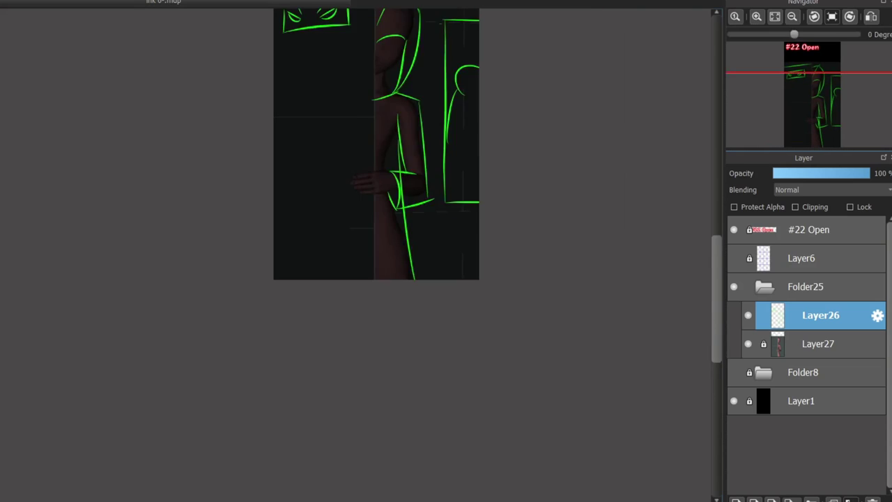
left_click_drag(298, 49, 365, 207)
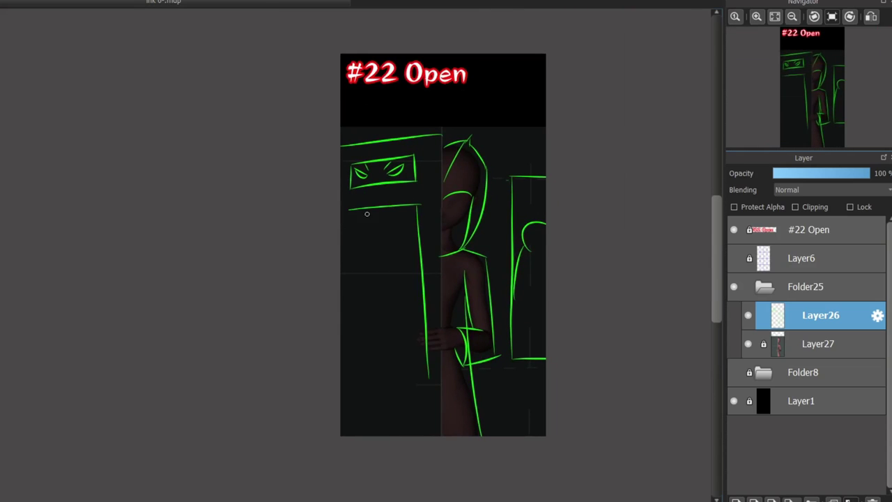
scroll(374, 338, "up", 2)
left_click_drag(390, 115, 399, 293)
key("ctrl+z")
left_click_drag(428, 116, 356, 250)
left_click_drag(359, 118, 422, 247)
scroll(345, 293, "down", 3)
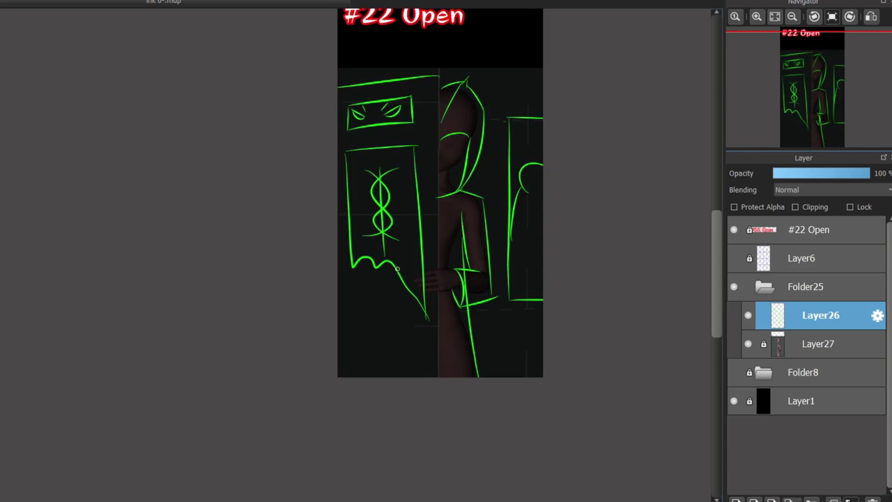
Sketch the upper part of the door's vertical edge beside the hood
scroll(344, 293, "up", 2)
scroll(396, 183, "up", 2)
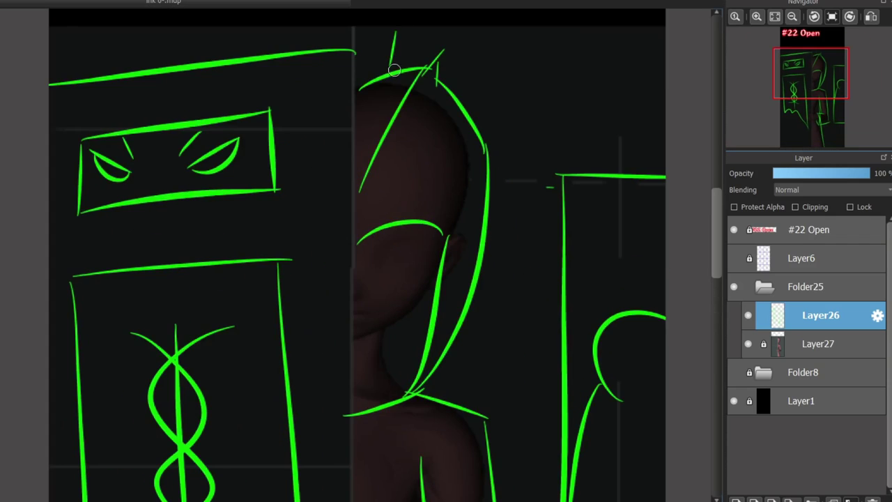
left_click_drag(359, 53, 356, 213)
key("ctrl+z")
mouse_move(359, 51)
left_mouse_down()
mouse_move(339, 66)
mouse_move(340, 228)
left_mouse_up()
Sketch a horizontal line along the top of the wall behind the figure and join it to the door's corner
scroll(695, 239, "down", 3)
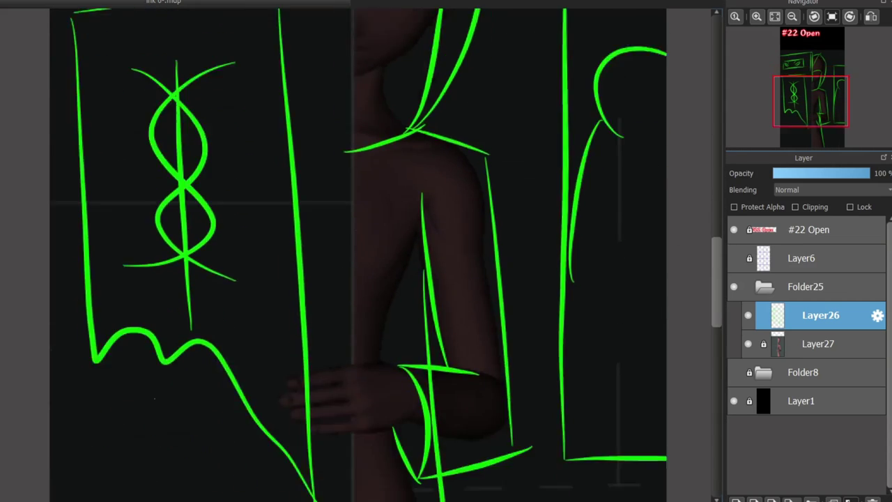
scroll(695, 239, "up", 4)
scroll(691, 234, "down", 5)
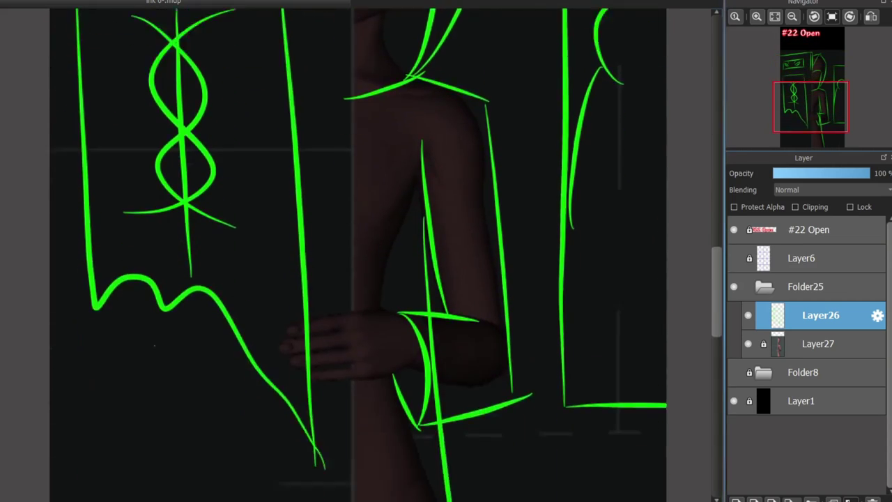
scroll(467, 122, "up", 6)
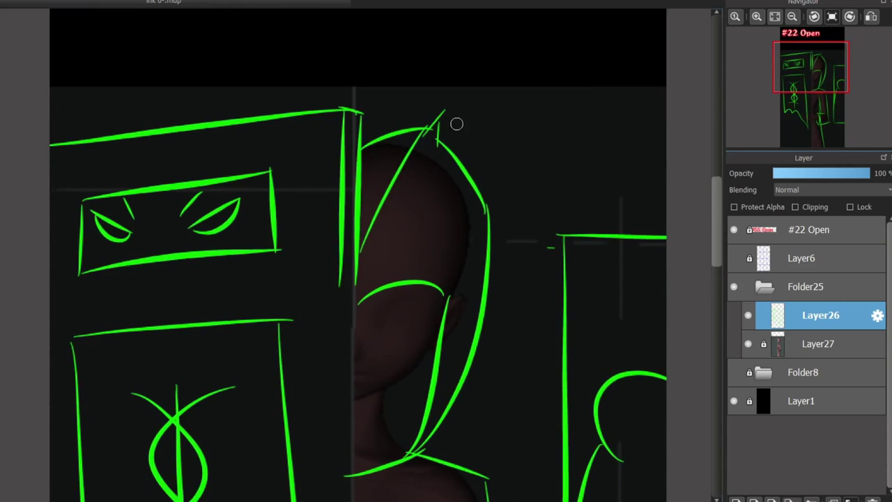
left_click_drag(668, 125, 455, 124)
left_click_drag(361, 114, 384, 114)
Extend the door's vertical edge downward past the figure's face and chest
scroll(483, 109, "down", 8)
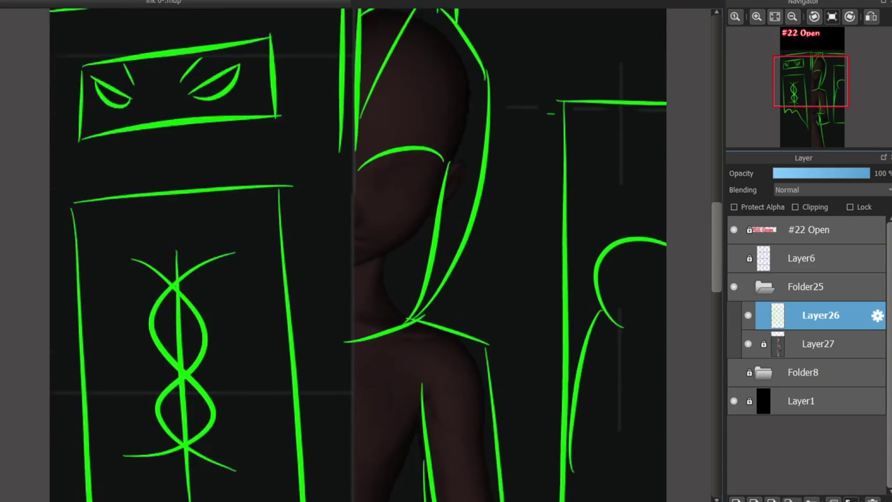
key("ctrl+minus")
left_click_drag(375, 11, 373, 192)
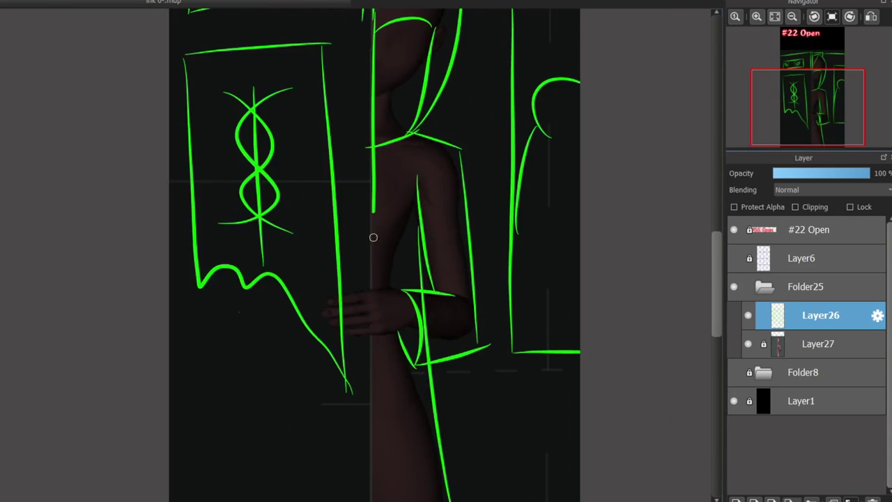
Sketch a jagged, wavy shape beneath the portrait on the wall poster
scroll(567, 272, "up", 5)
left_click_drag(579, 400, 549, 463)
scroll(376, 279, "down", 4)
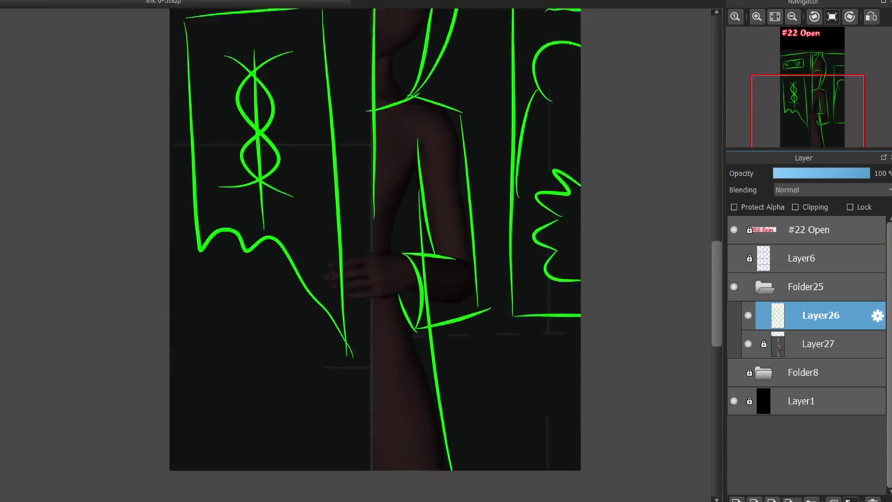
Select the top lines of the door and frame, move them slightly upward, and deselect
scroll(376, 278, "up", 6)
scroll(65, 189, "up", 2)
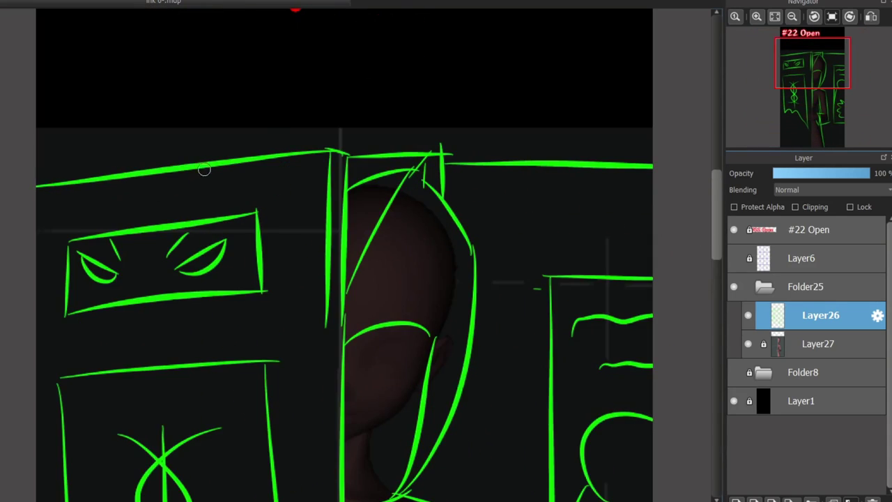
mouse_move(20, 123)
left_mouse_down()
mouse_move(374, 159)
mouse_move(349, 175)
mouse_move(355, 167)
left_mouse_up()
mouse_move(14, 154)
left_mouse_down()
mouse_move(151, 199)
mouse_move(213, 186)
left_mouse_up()
left_click_drag(314, 136, 462, 167)
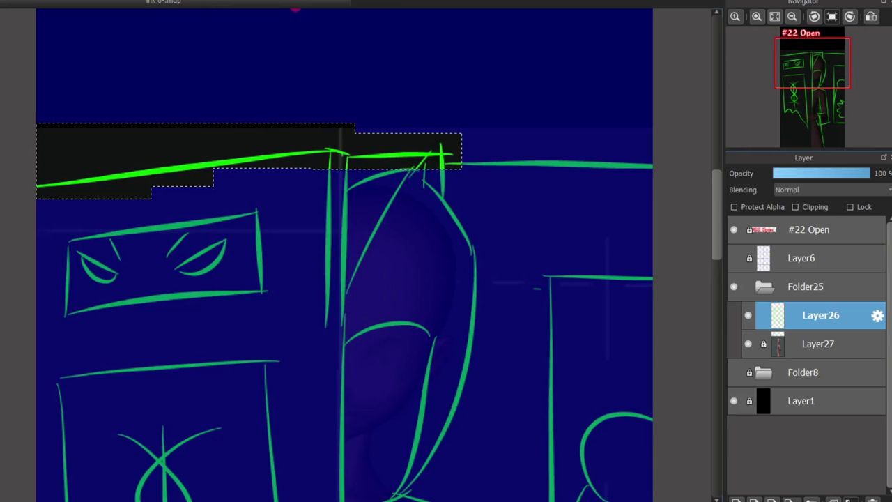
left_click_drag(244, 160, 246, 152)
key("ctrl+d")
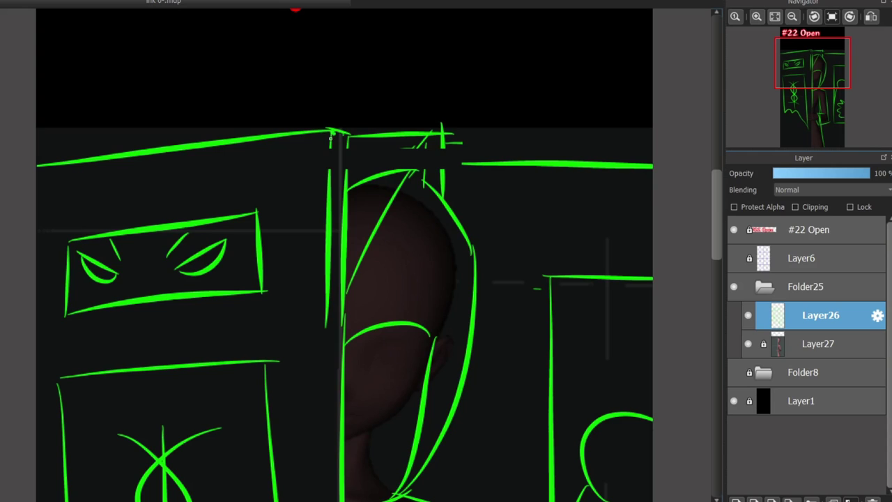
Draw straight lines along the door's vertical edge and across the top of the door and wall
scroll(332, 133, "down", 6)
scroll(331, 133, "up", 4)
scroll(344, 255, "up", 1)
scroll(345, 255, "down", 5)
scroll(344, 255, "up", 6)
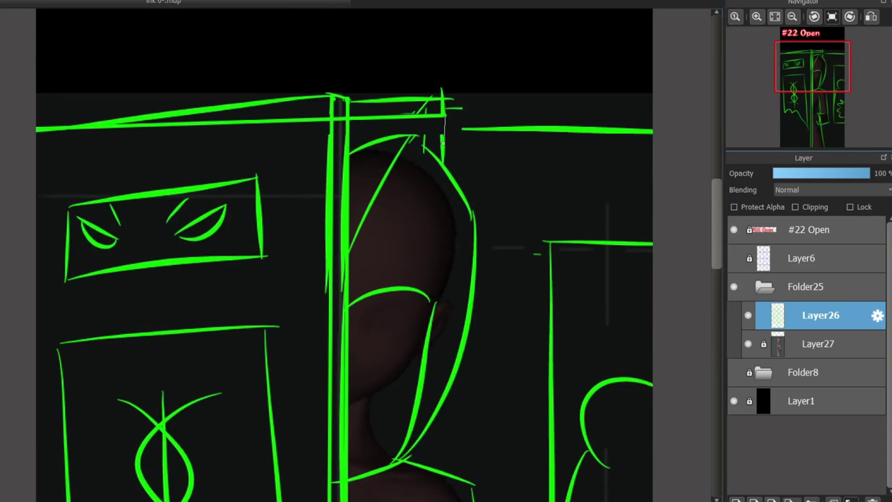
left_click(669, 111, "shift")
scroll(475, 291, "up", 2)
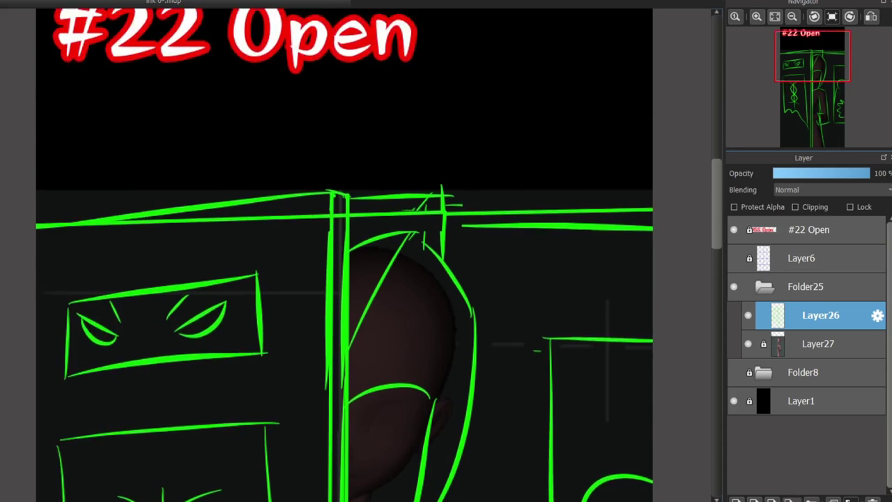
scroll(475, 292, "down", 5)
scroll(475, 291, "up", 2)
scroll(336, 297, "up", 4)
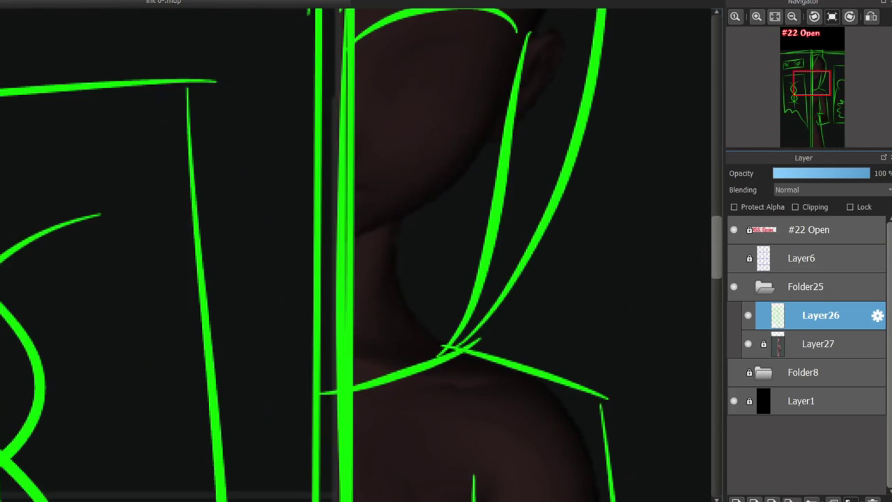
mouse_move(395, 123)
left_mouse_down()
mouse_move(451, 80)
mouse_move(426, 116)
mouse_move(392, 58)
mouse_move(377, 83)
left_mouse_up()
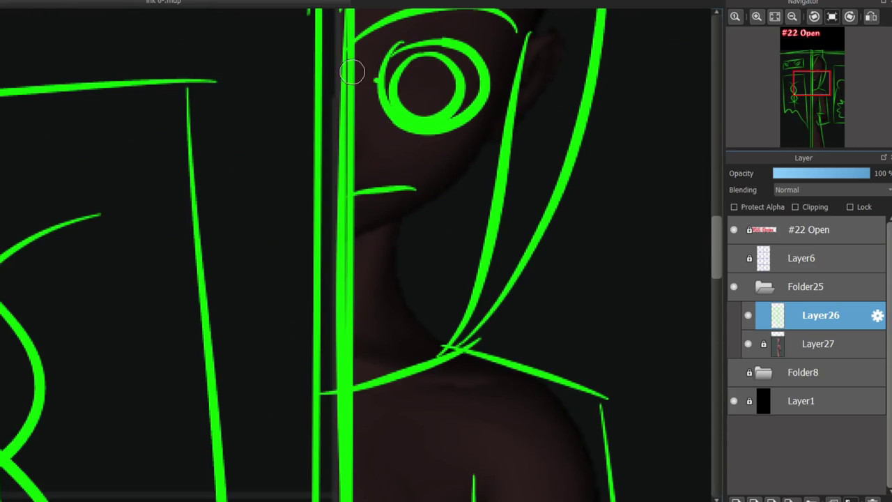
key("ctrl+z")
key("ctrl+z")
Sketch a short mouth line on the figure's face next to the door edge
left_click_drag(346, 194, 397, 194)
key("ctrl+z")
scroll(442, 328, "up", 3)
scroll(384, 304, "down", 3)
Sketch a slanted collar line from the neck and a half-round ornament on the chest against the door edge
left_click_drag(417, 307, 390, 365)
mouse_move(418, 306)
left_mouse_down()
mouse_move(350, 376)
mouse_move(402, 328)
mouse_move(345, 438)
mouse_move(357, 432)
mouse_move(379, 469)
mouse_move(352, 492)
left_mouse_up()
scroll(701, 289, "down", 5)
left_click_drag(355, 231, 352, 341)
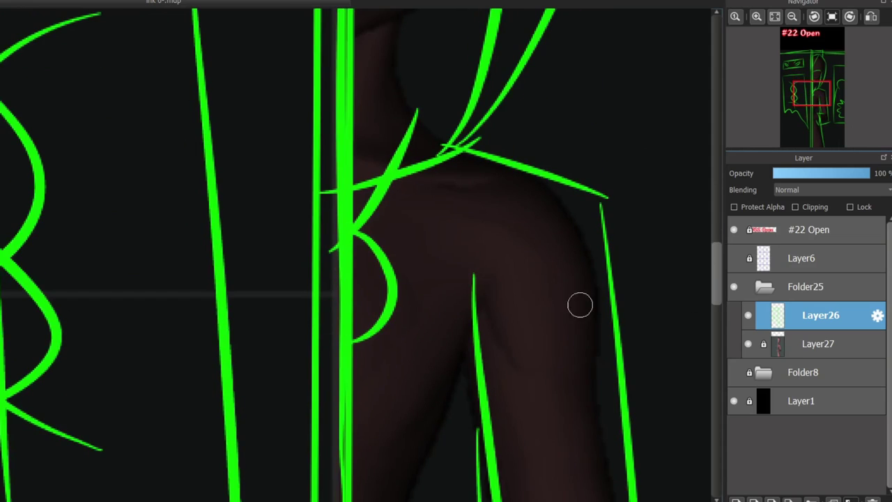
scroll(500, 338, "up", 15)
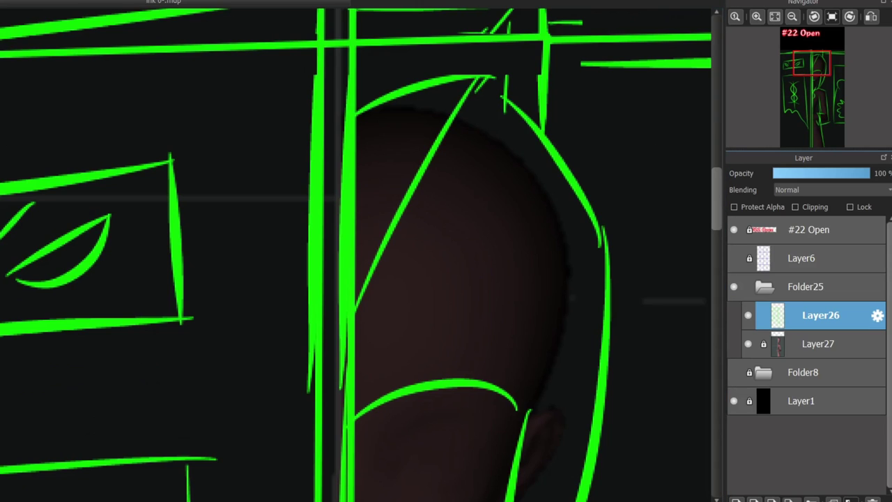
scroll(259, 280, "down", 5)
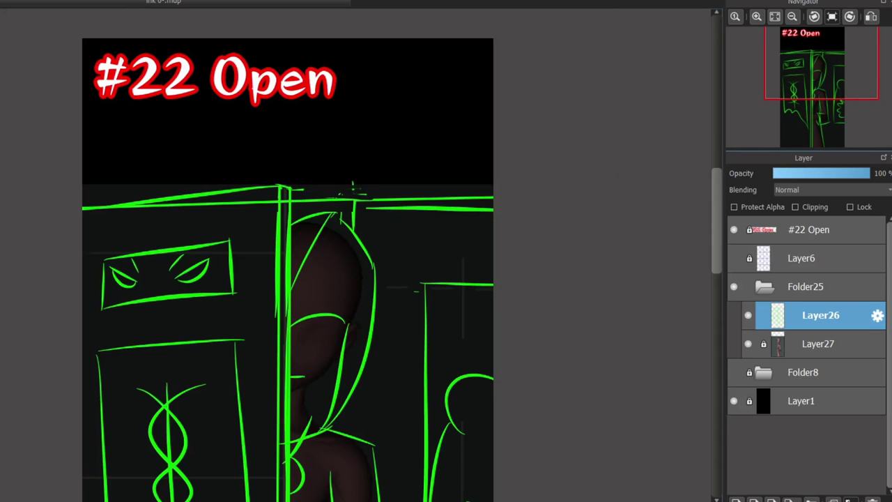
scroll(289, 279, "down", 3)
scroll(709, 227, "down", 6)
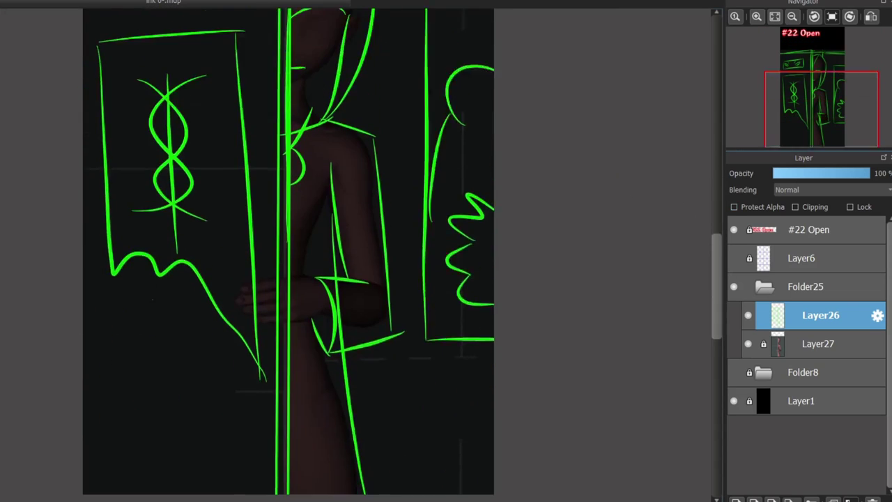
scroll(461, 127, "up", 4)
scroll(259, 301, "down", 4)
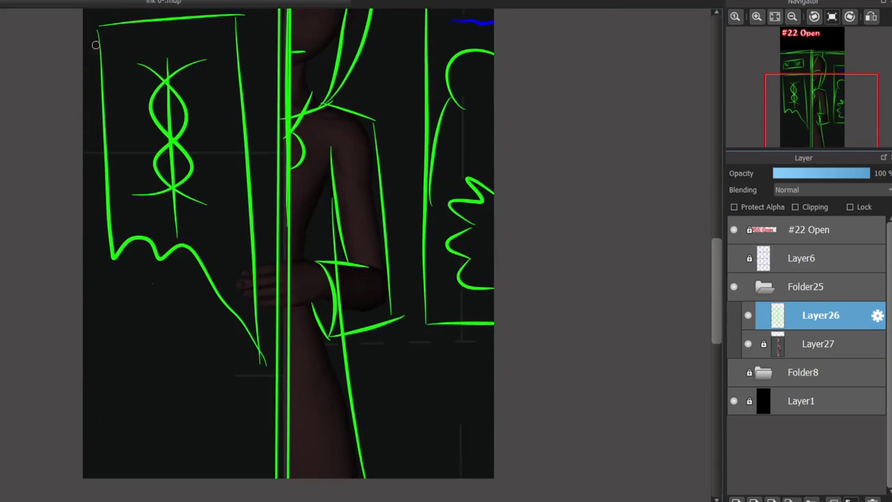
Outline the figure's hand in blue, wrapping over the door edge and ending at the sleeve cuff
scroll(430, 314, "up", 4)
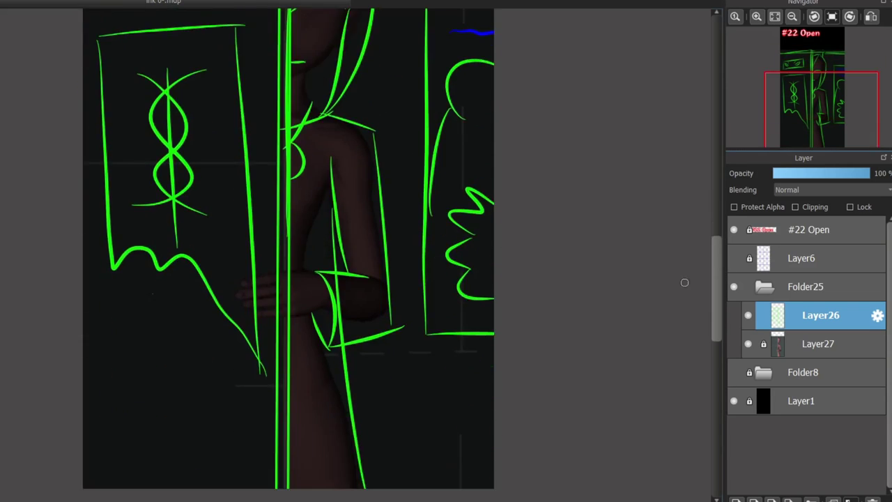
mouse_move(328, 313)
left_mouse_down()
mouse_move(317, 192)
mouse_move(276, 188)
left_mouse_up()
key("ctrl+z")
key("ctrl+z")
left_click(347, 166)
mouse_move(381, 171)
left_mouse_down()
mouse_move(235, 218)
mouse_move(231, 311)
mouse_move(249, 258)
mouse_move(233, 311)
mouse_move(309, 302)
mouse_move(461, 307)
left_mouse_up()
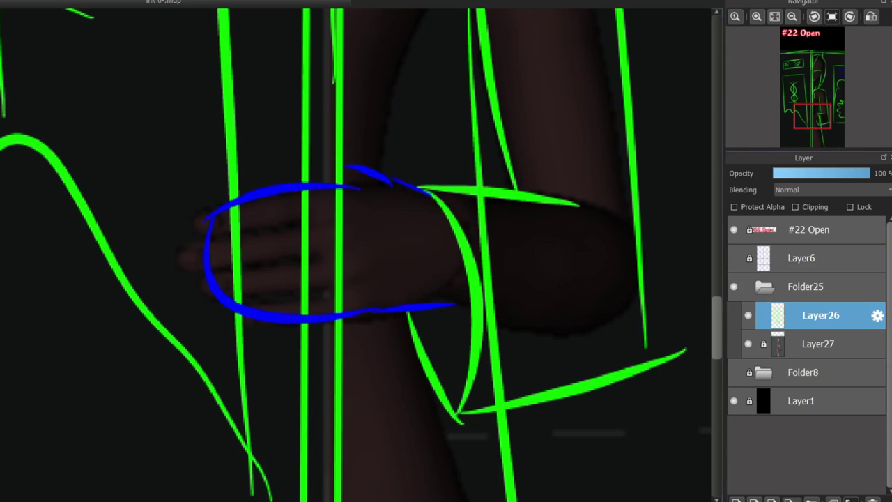
Draw the upper and lower edges of a face mask in blue across the figure's lower face
scroll(418, 264, "up", 5)
left_click_drag(347, 279, 471, 250)
left_click_drag(347, 259, 503, 249)
left_click_drag(342, 364, 491, 301)
Draw the figure's eye in blue above the mask and add two small dots beside its upper lash
scroll(406, 207, "up", 3)
left_click_drag(458, 277, 453, 206)
left_click(508, 129)
left_click(564, 135)
scroll(564, 135, "down", 3)
scroll(511, 85, "up", 2)
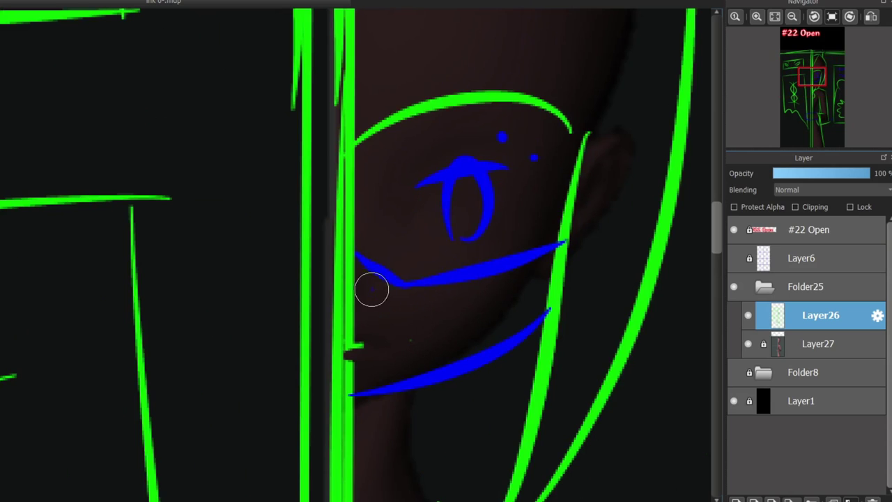
Undo the last blue stroke on the figure
scroll(462, 412, "down", 3)
scroll(462, 412, "down", 8)
scroll(463, 303, "up", 1)
key("ctrl+z")
scroll(432, 278, "up", 6)
scroll(404, 264, "up", 2)
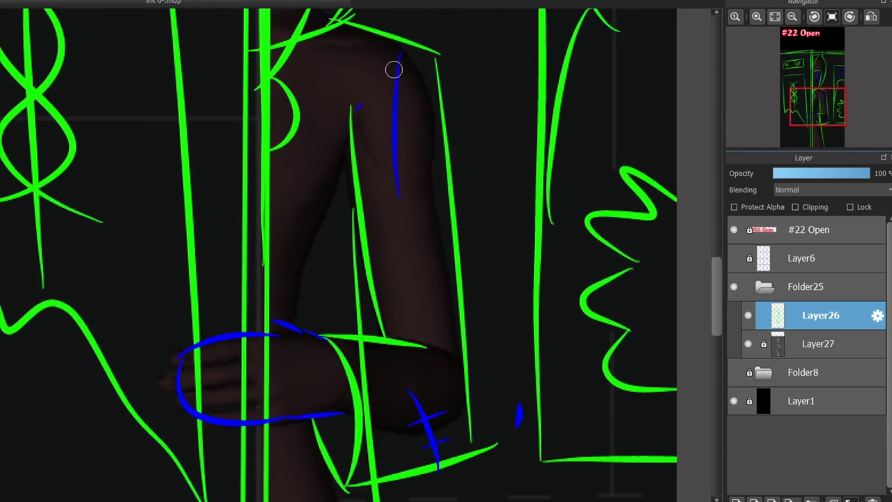
Shade the lid area of the wider eye in the door's upper panel in blue
scroll(399, 226, "up", 5)
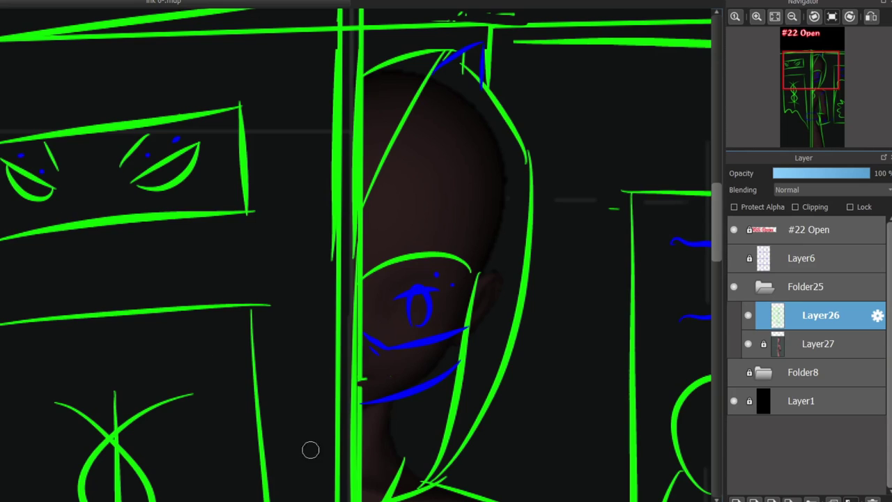
left_click_drag(208, 364, 362, 390)
left_click_drag(293, 194, 371, 151)
left_click_drag(299, 145, 334, 157)
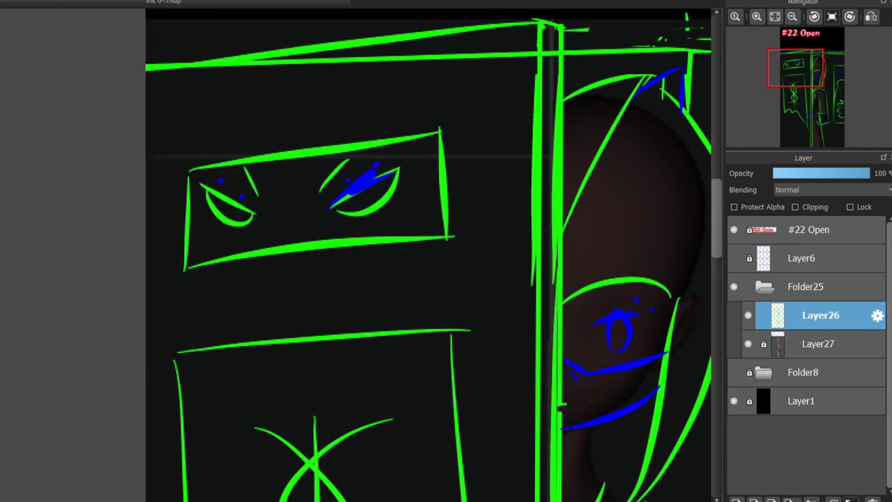
Select both eyes in the door's upper panel, flip them vertically and rotate them to follow the panel's slant
left_click_drag(197, 173, 266, 236)
left_click_drag(313, 159, 411, 219)
left_click_drag(237, 166, 264, 187)
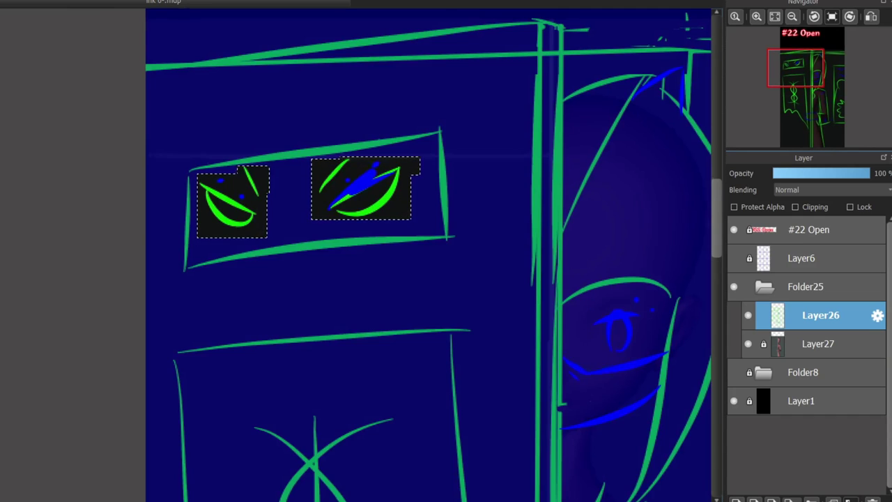
key("ctrl+t")
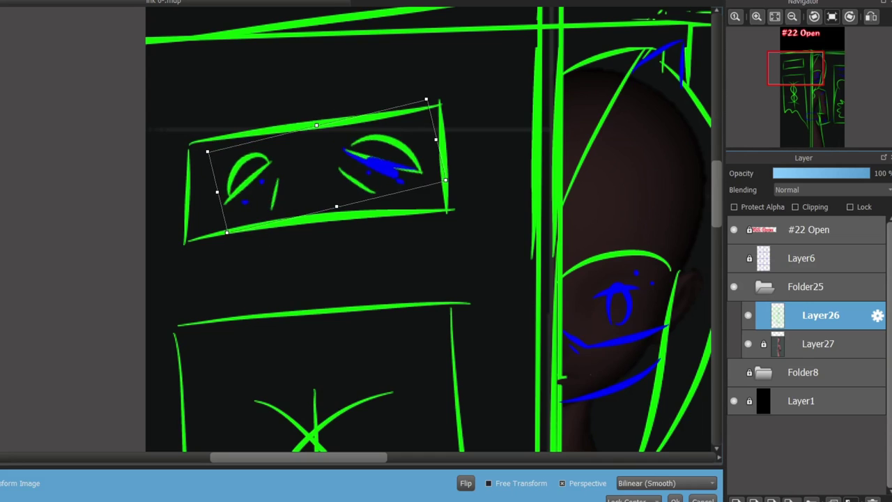
key("Return")
Add small blue dots beneath the door panel's eyes and beside the figure's eye
scroll(305, 209, "up", 3)
left_click(288, 178)
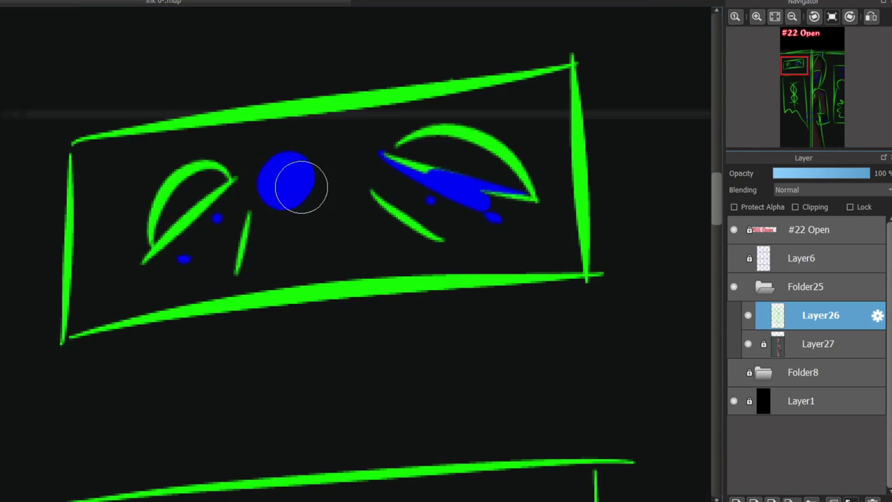
key("ctrl+z")
left_click(277, 148)
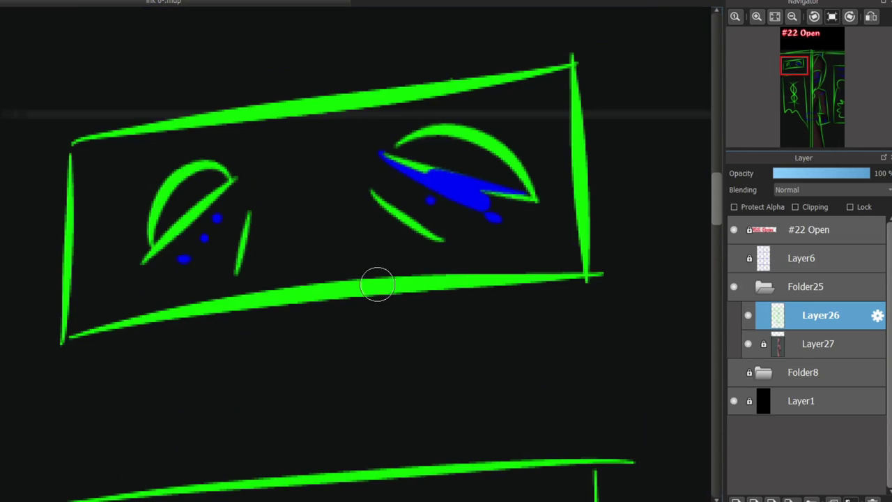
left_click_drag(291, 474, 382, 191)
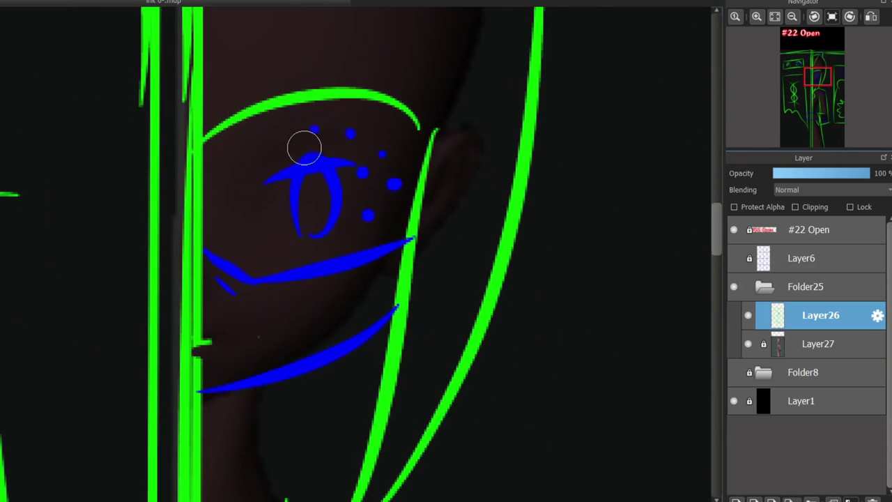
scroll(331, 142, "down", 4)
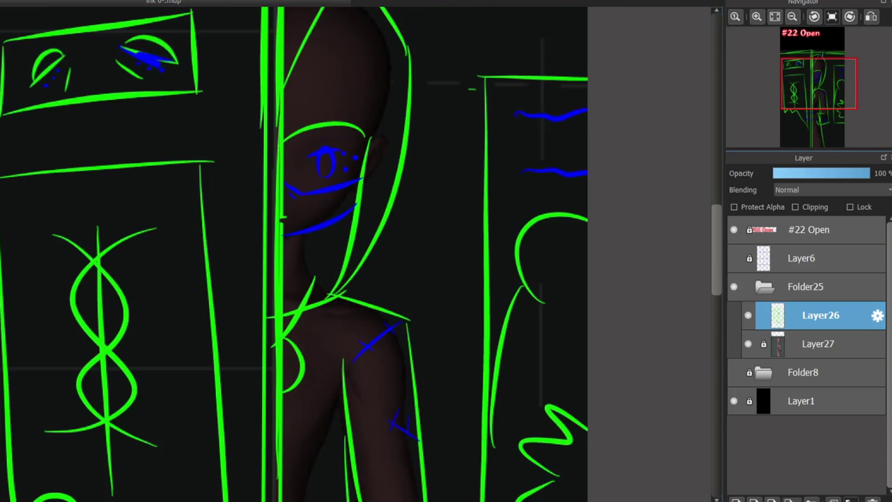
scroll(707, 233, "down", 5)
scroll(707, 233, "up", 5)
scroll(265, 418, "left", 3)
scroll(264, 418, "up", 4)
scroll(271, 315, "down", 1)
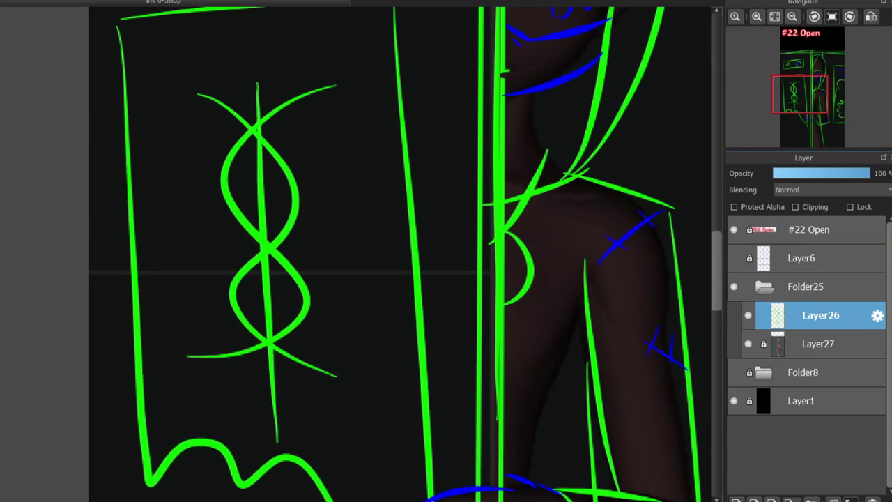
left_click_drag(189, 139, 269, 335)
key("ctrl+z")
key("ctrl+z")
Draw a blue spider over the twisted emblem on the door, with eight legs radiating from its centre and a small rounded head
left_click_drag(179, 143, 266, 278)
left_click_drag(184, 342, 261, 279)
left_click_drag(326, 135, 268, 258)
left_click_drag(365, 342, 272, 279)
left_click_drag(248, 167, 246, 223)
key("ctrl+z")
left_click_drag(341, 178, 202, 282)
left_click_drag(195, 195, 362, 289)
Draw the spider's large oval abdomen in blue below the legs and add an angular hourglass-like marking inside it
left_click_drag(265, 275, 299, 321)
key("ctrl+z")
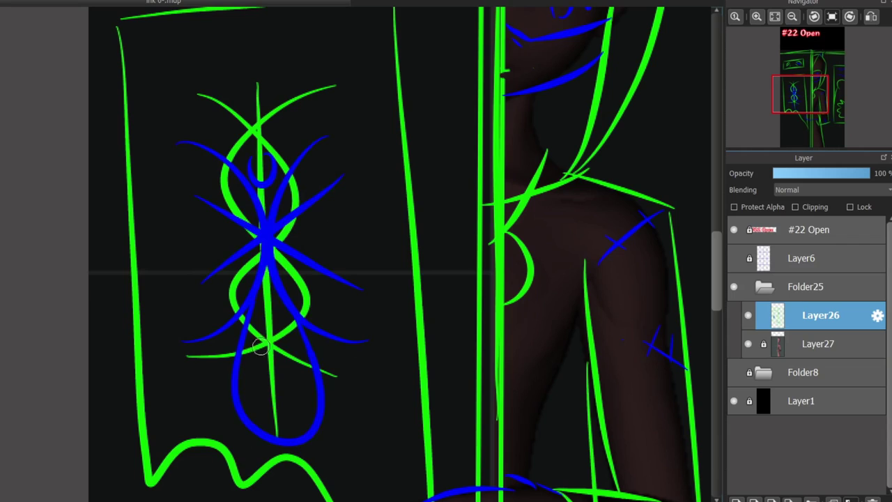
left_click_drag(270, 350, 291, 368)
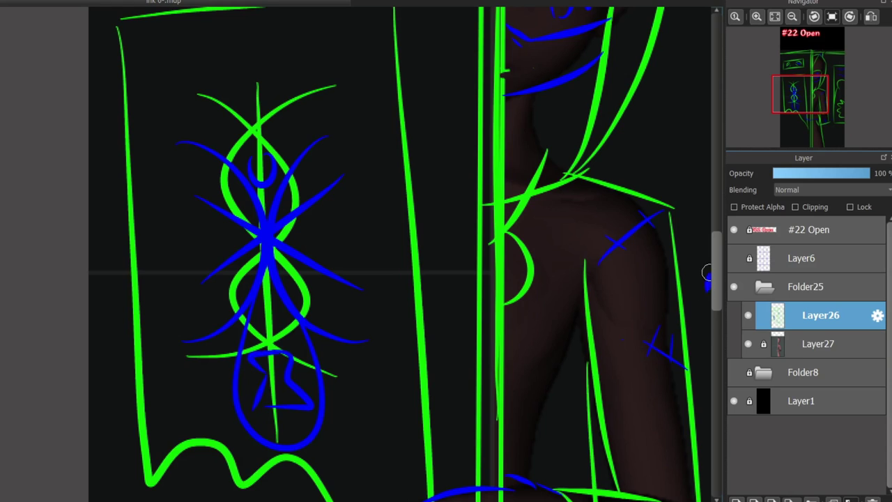
scroll(707, 273, "up", 5)
scroll(706, 273, "down", 8)
scroll(707, 273, "down", 4)
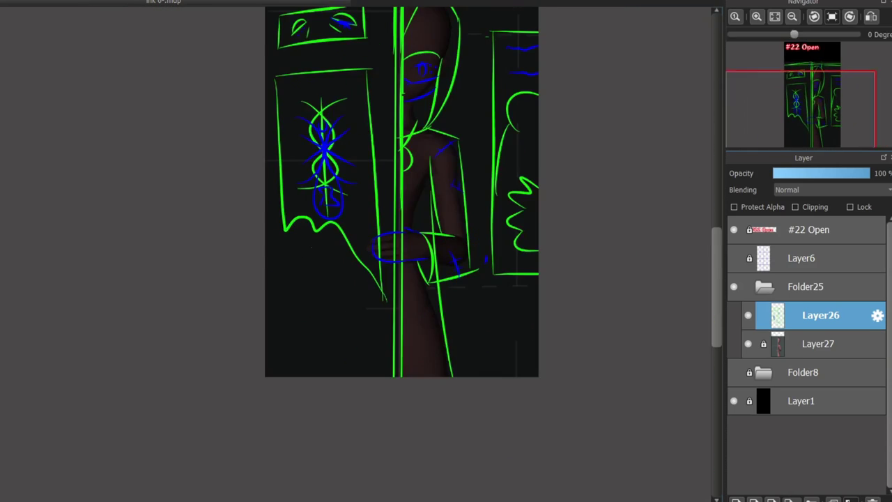
scroll(358, 58, "up", 5)
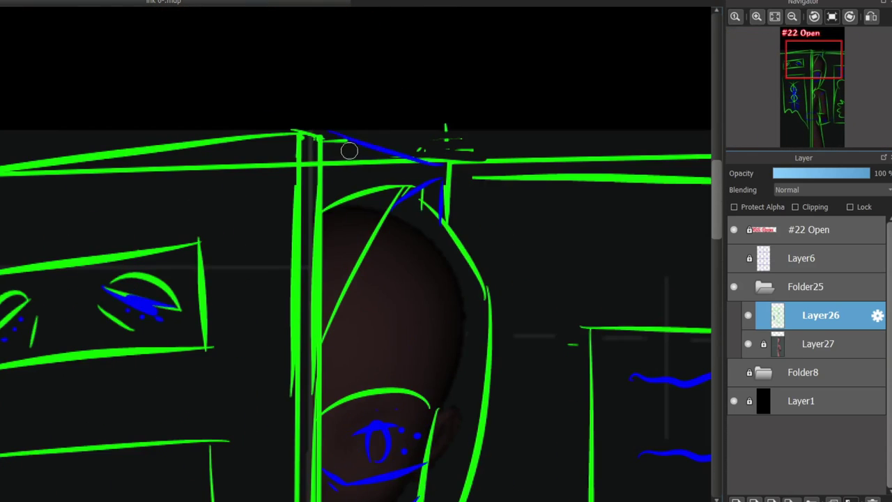
scroll(400, 132, "up", 1)
scroll(420, 149, "down", 3)
scroll(432, 175, "down", 5)
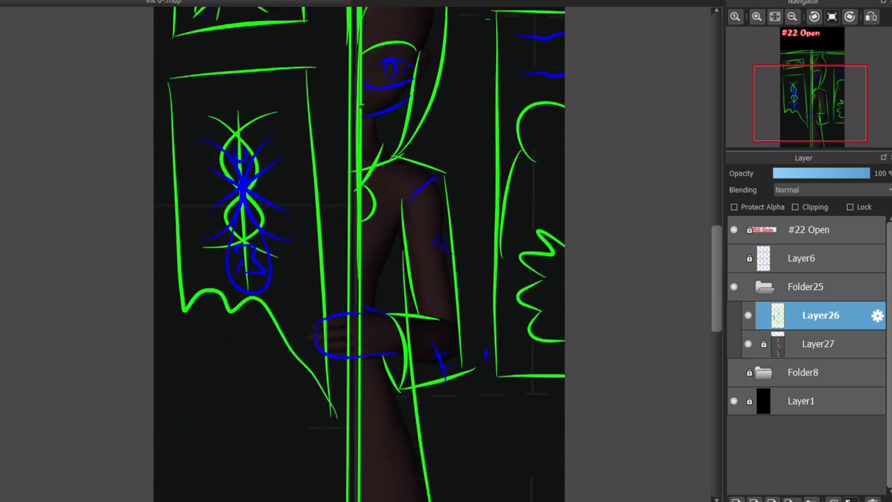
scroll(435, 186, "up", 5)
left_click_drag(424, 183, 141, 211)
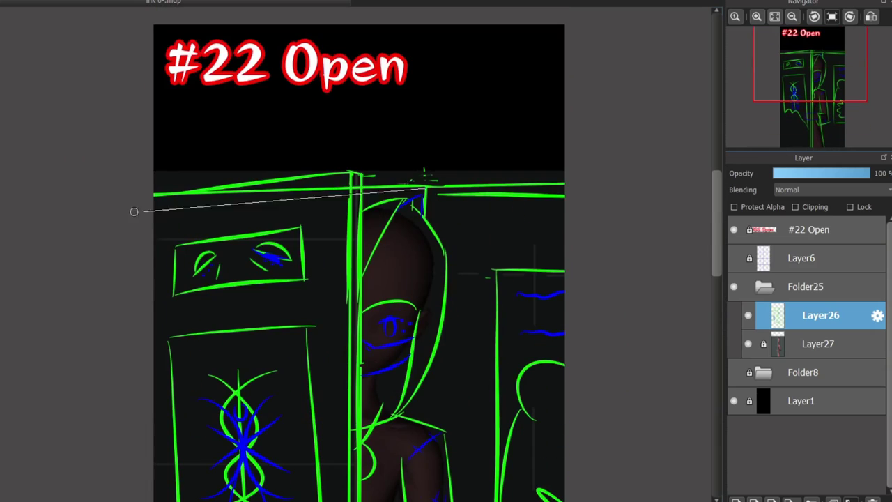
key("ctrl+z")
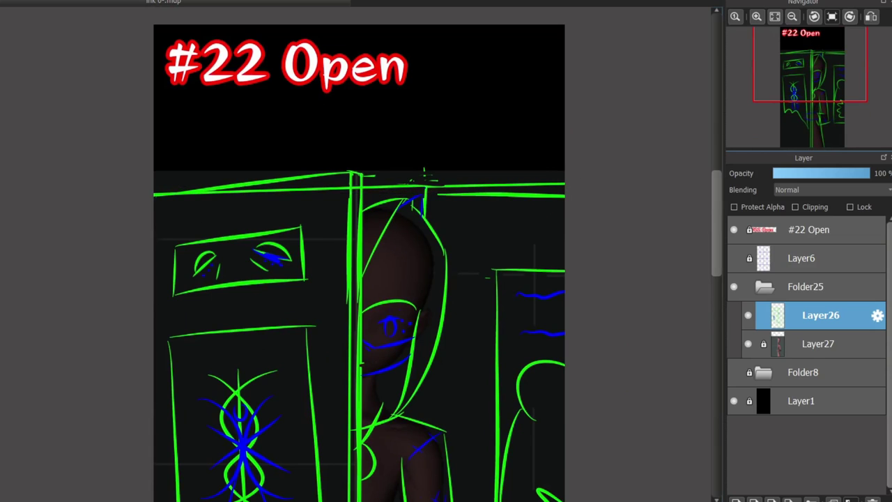
Cut the full-width strip containing the door's top edge from the sketch layer, paste it twice as new layers and clear the selection
scroll(61, 183, "down", 2)
scroll(61, 183, "up", 3)
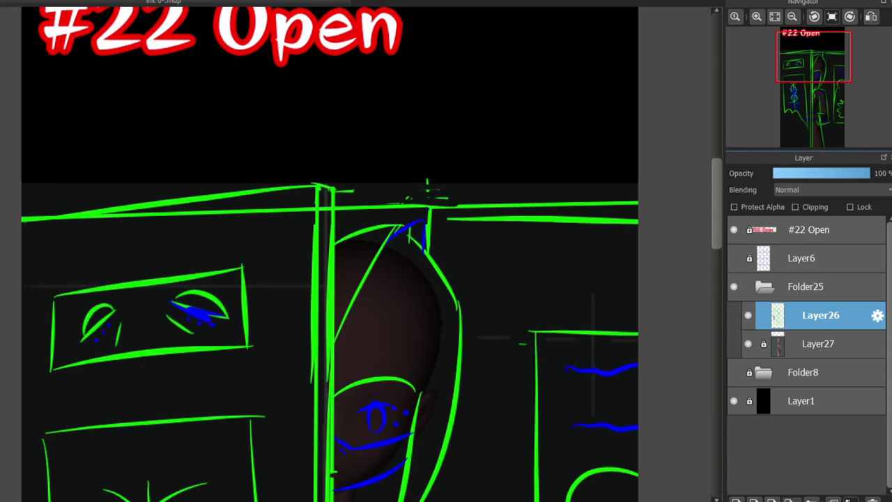
left_click_drag(12, 139, 717, 223)
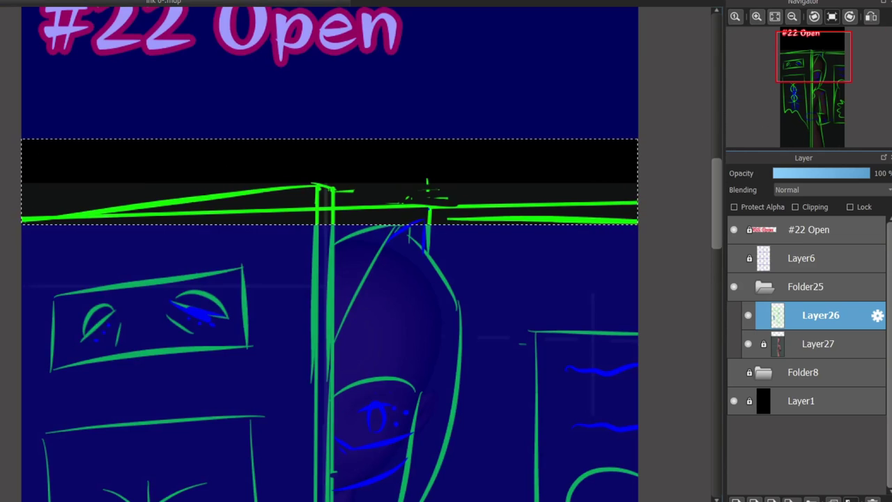
key("ctrl+x")
key("ctrl+v")
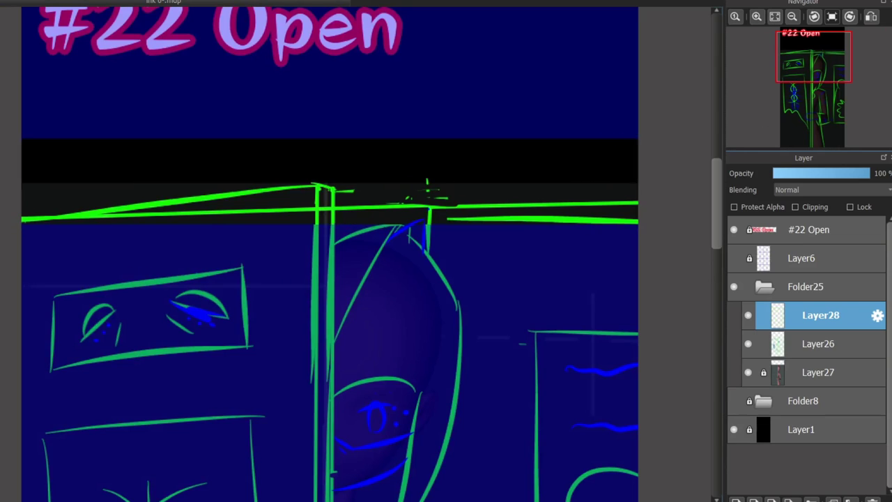
key("ctrl+v")
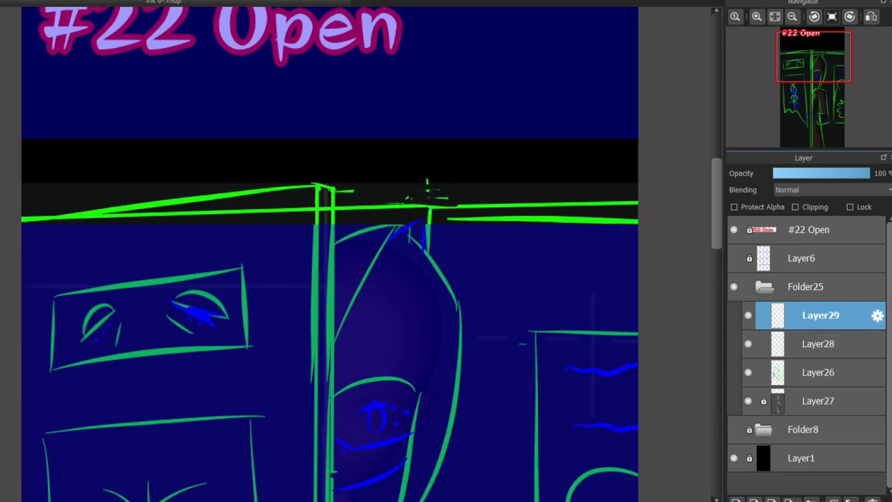
key("ctrl+d")
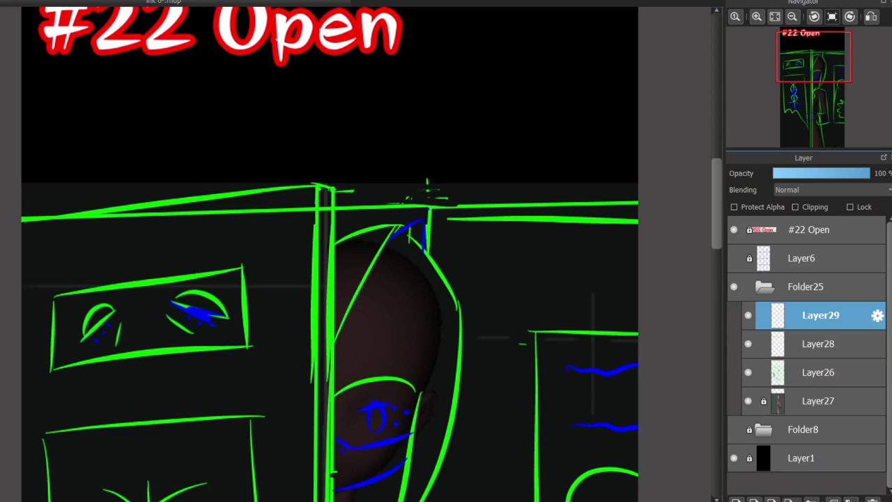
Draw a straight blue line across the canvas below the door's top edge and move the two pasted strip layers up together
left_click_drag(2, 235, 653, 233)
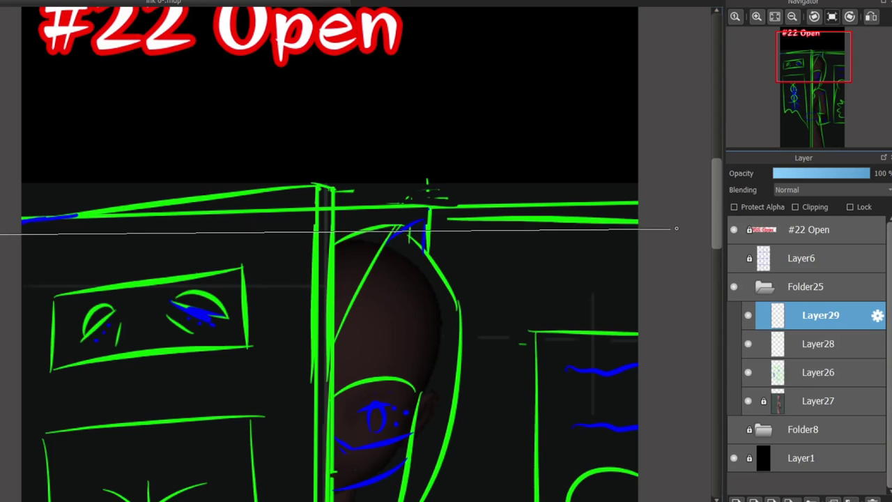
left_click(821, 343)
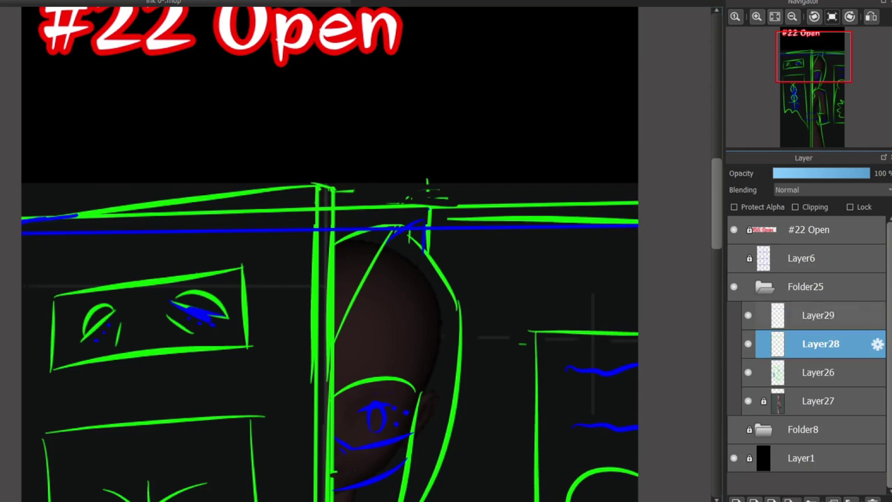
left_click(821, 315, "ctrl")
left_click_drag(328, 209, 327, 195)
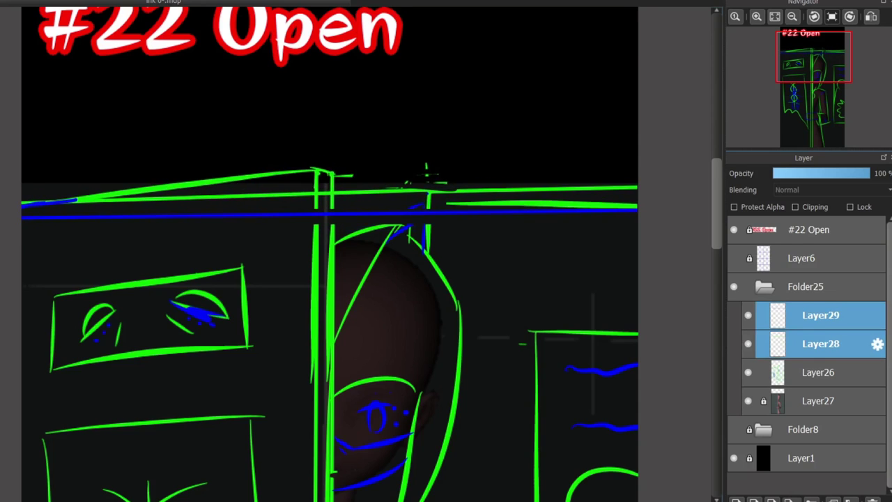
Erase parts of the surplus green horizontal lines along the door's top and above the hood
scroll(330, 254, "down", 3)
scroll(330, 254, "up", 3)
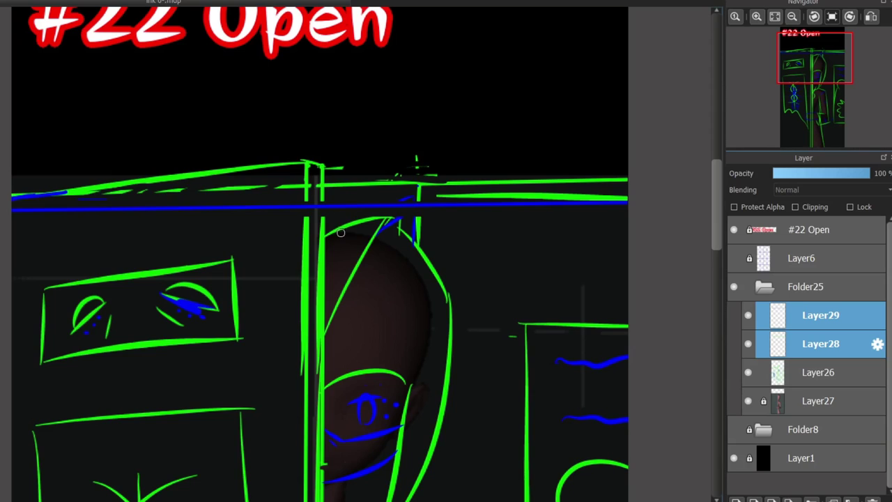
left_click(748, 315)
left_click(748, 315)
left_click_drag(100, 193, 282, 187)
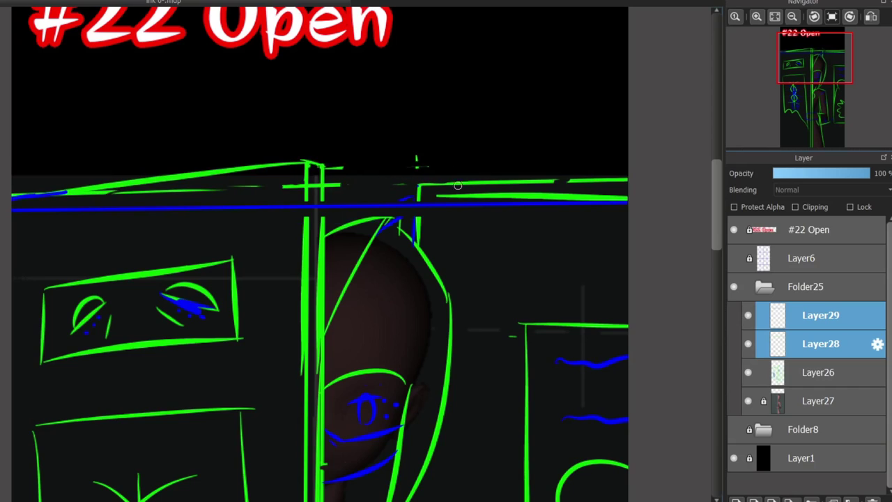
Nudge the two strip layers slightly further up and merge both into Layer26
left_click_drag(416, 162, 420, 150)
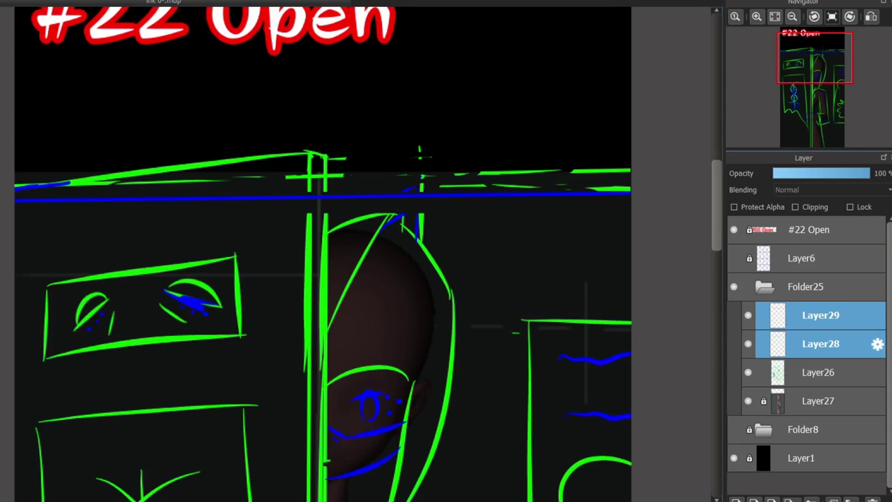
key("ctrl+e")
key("ctrl+e")
Bridge the gaps in the door's vertical edges and redraw the hood's pointed tip in blue
key("ctrl+plus")
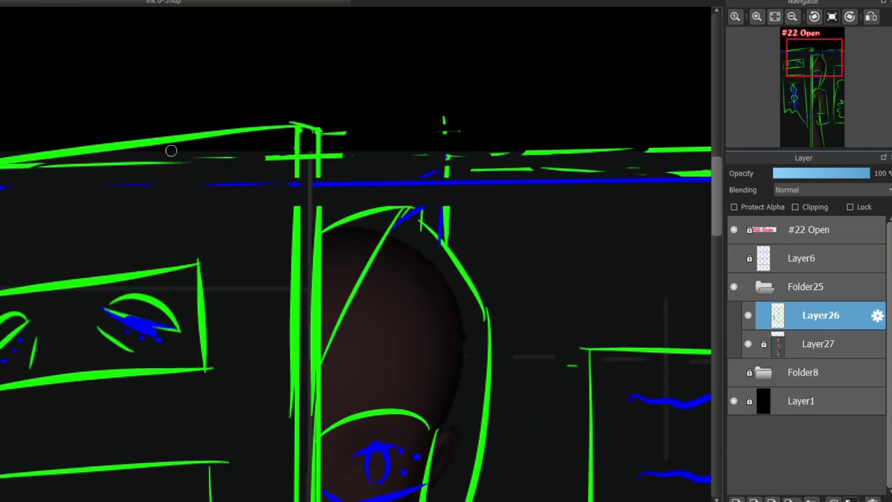
left_click_drag(294, 165, 295, 237)
key("ctrl+z")
mouse_move(484, 235)
left_mouse_down()
mouse_move(516, 14)
mouse_move(516, 93)
mouse_move(486, 214)
mouse_move(568, 288)
left_mouse_up()
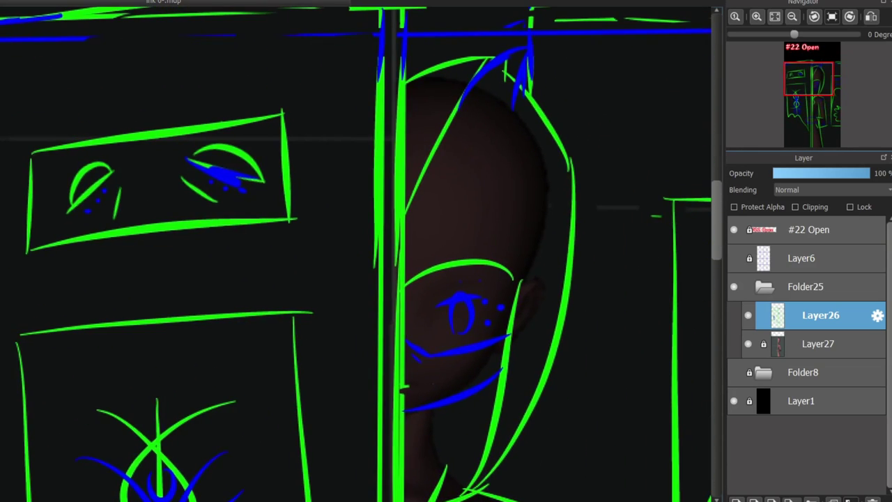
Lower the opacity of the sketch layer Layer26, lock it and add a new layer above it
scroll(434, 378, "down", 5)
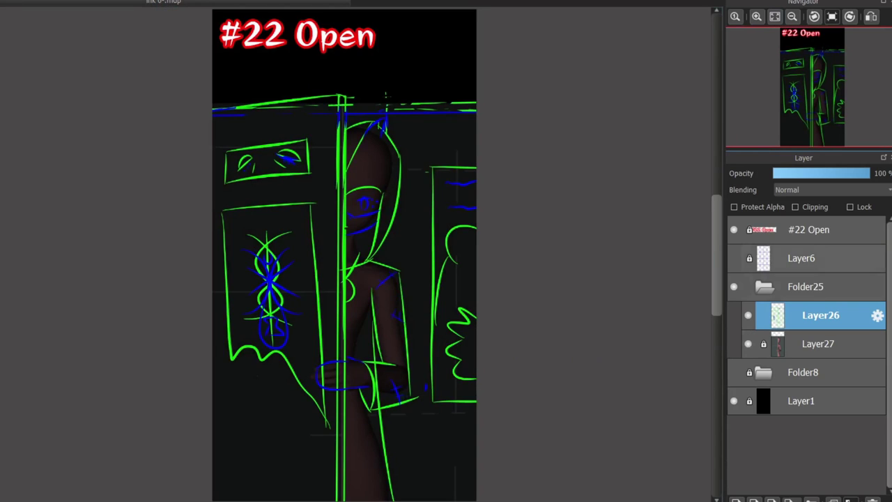
left_click_drag(868, 173, 823, 173)
key("ctrl+shift+n")
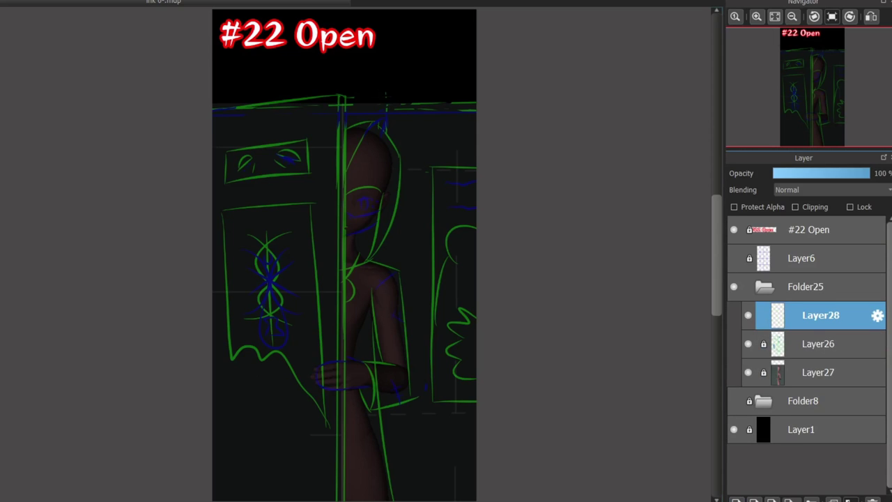
Ink the door's short top corner edge and its long slanted top edge with straight white lines
scroll(338, 97, "up", 5)
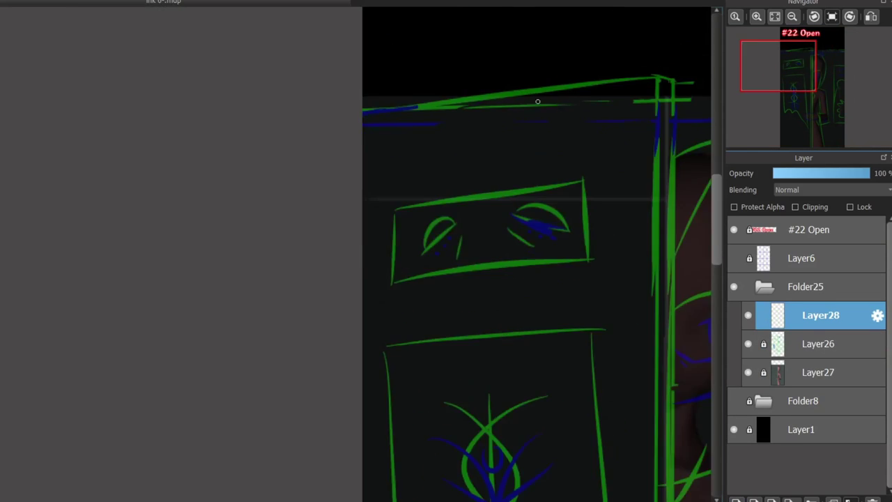
scroll(667, 78, "right", 2)
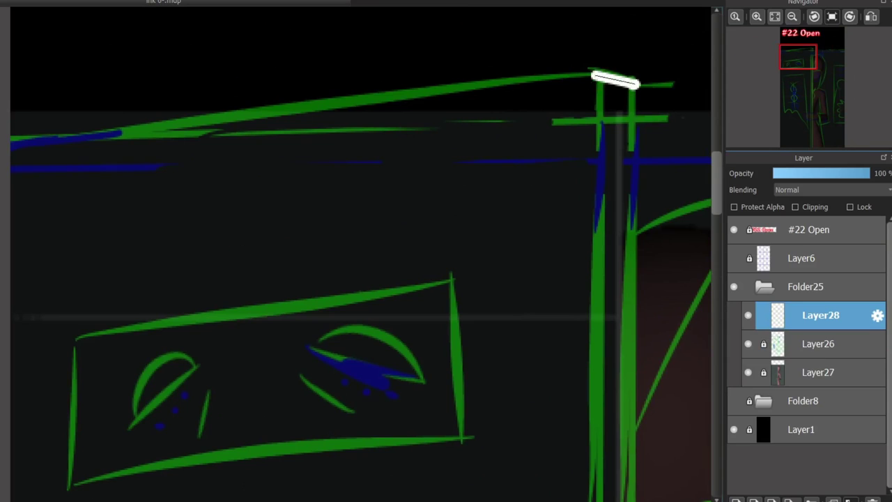
scroll(239, 497, "left", 5)
left_click(80, 164, "shift")
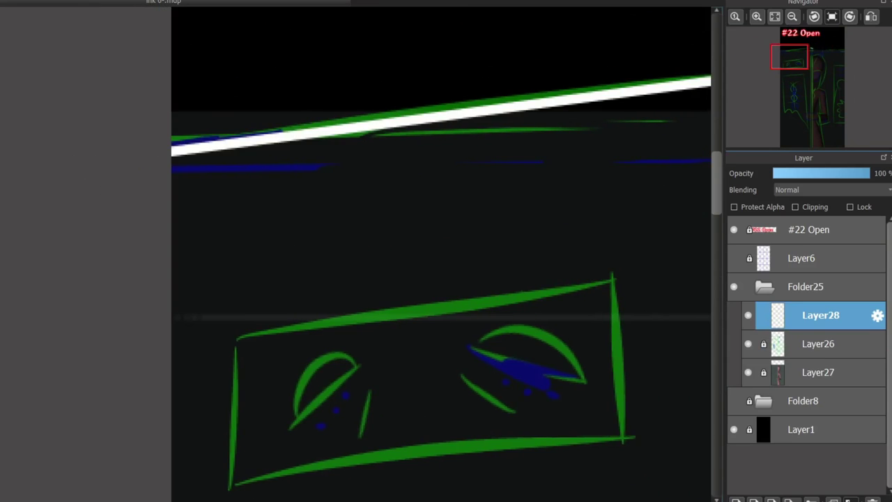
Ink the door's two long vertical side edges with straight white lines down to the canvas bottom
scroll(418, 83, "right", 10)
scroll(442, 448, "down", 20)
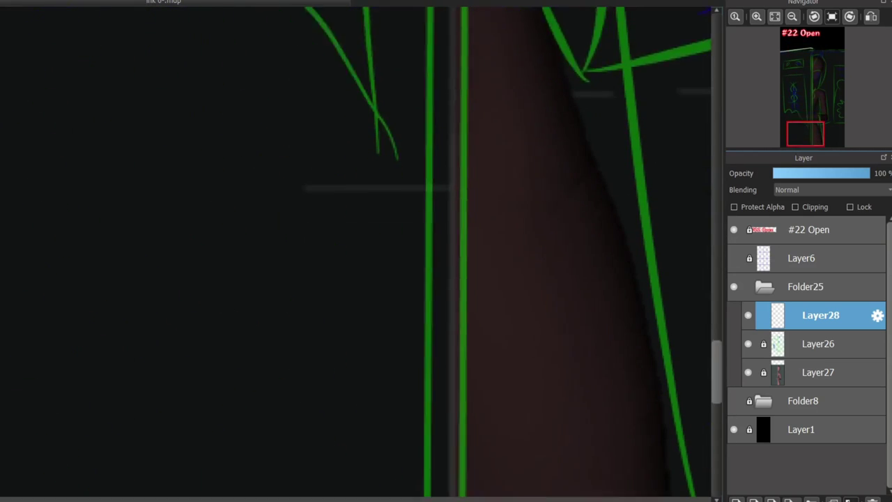
left_click(436, 448, "shift")
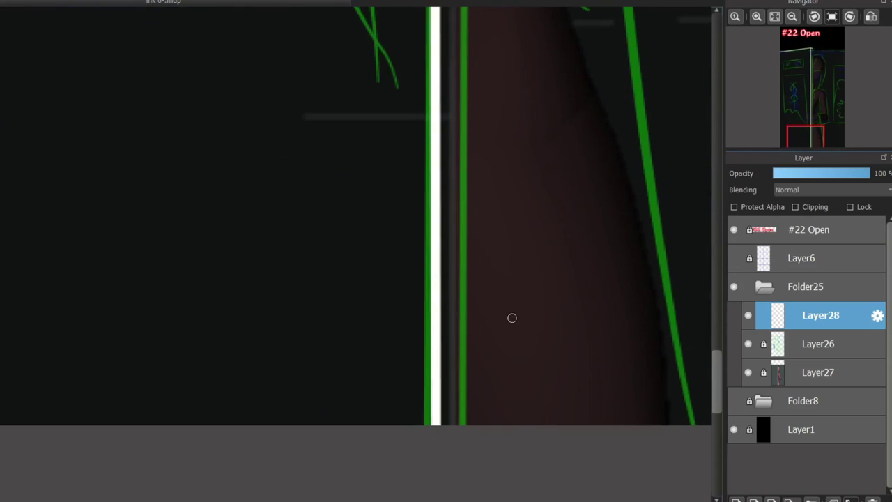
scroll(464, 360, "up", 20)
left_click(470, 112, "shift")
Ink the horizontal line above the doorway in white, from the open door to the canvas's far edge
scroll(492, 193, "right", 3)
scroll(93, 179, "right", 9)
scroll(653, 189, "right", 2)
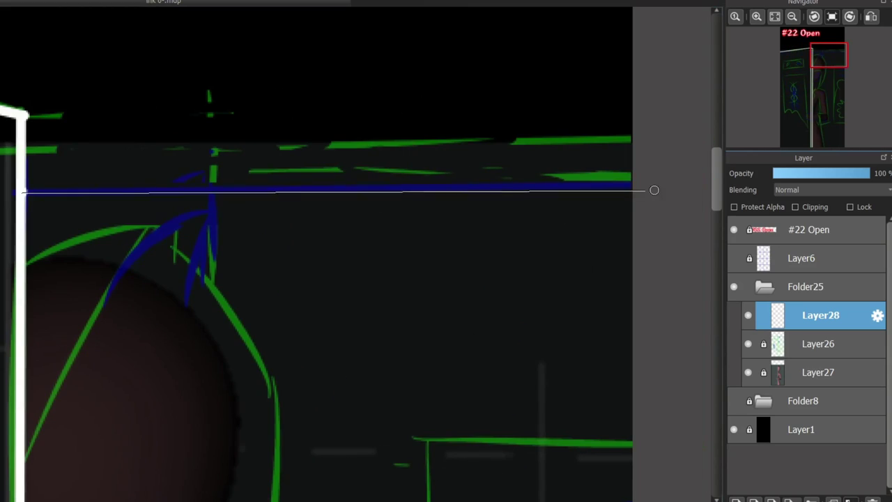
left_click(653, 189, "shift")
Ink a slanted white line across the door face, below and roughly parallel to its top edge
scroll(653, 188, "left", 10)
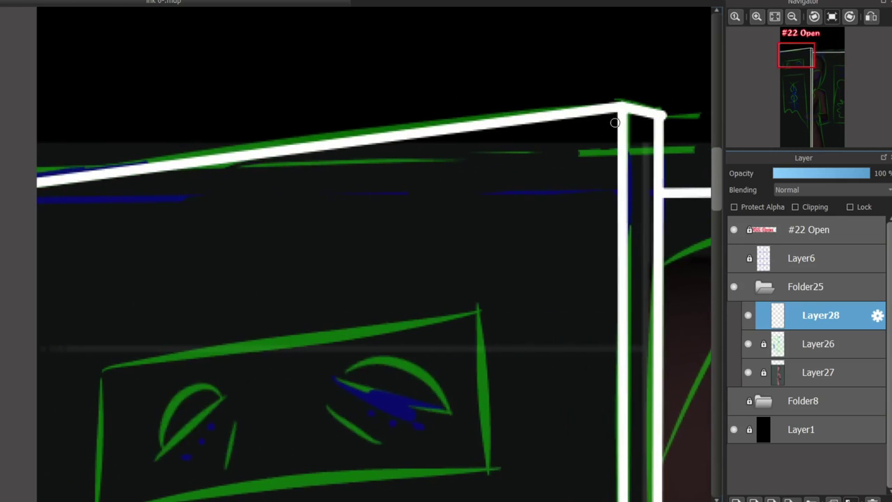
left_click(15, 265, "shift")
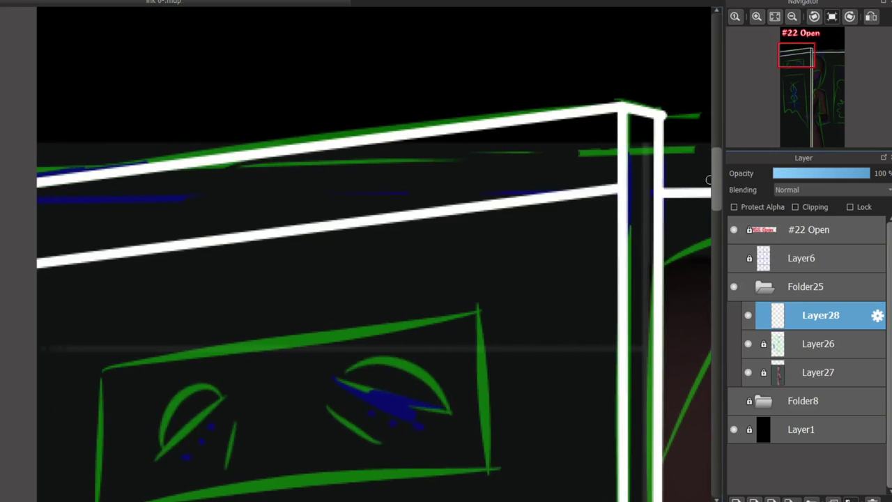
scroll(608, 195, "down", 2)
key("ctrl+z")
left_click(19, 271, "shift")
left_click_drag(76, 152, 81, 186)
key("ctrl+z")
mouse_move(82, 149)
left_mouse_down()
mouse_move(90, 189)
mouse_move(106, 188)
left_mouse_up()
key("ctrl+z")
key("ctrl+z")
Ink the four sides of the small upper door panel around the eyes with straight white lines
scroll(692, 204, "down", 4)
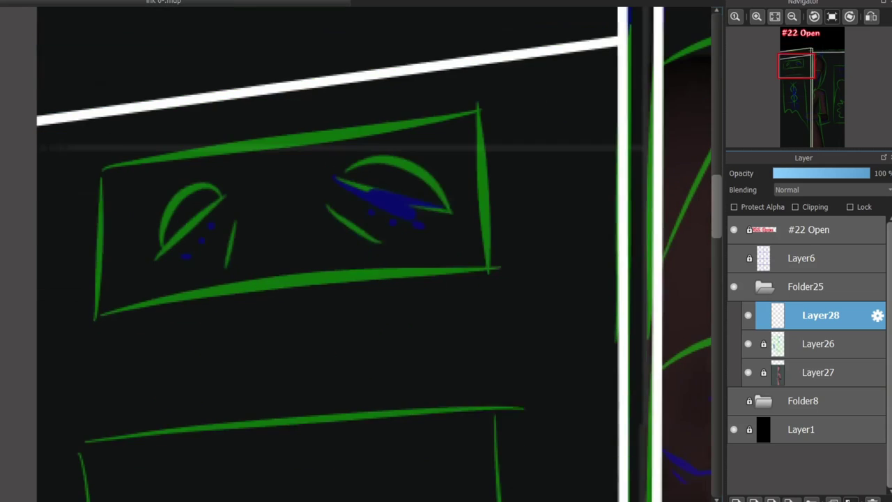
scroll(100, 149, "down", 2)
left_click(99, 149)
left_click(478, 93, "shift")
left_click(492, 254, "shift")
left_click(93, 302, "shift")
left_click(98, 152)
Ink the two side edges and the top edge of the large lower door panel with straight white lines
scroll(685, 251, "down", 5)
scroll(219, 248, "down", 2)
left_click(154, 399)
left_click(143, 54, "shift")
left_click(354, 36, "shift")
scroll(354, 36, "down", 4)
left_click(390, 458, "shift")
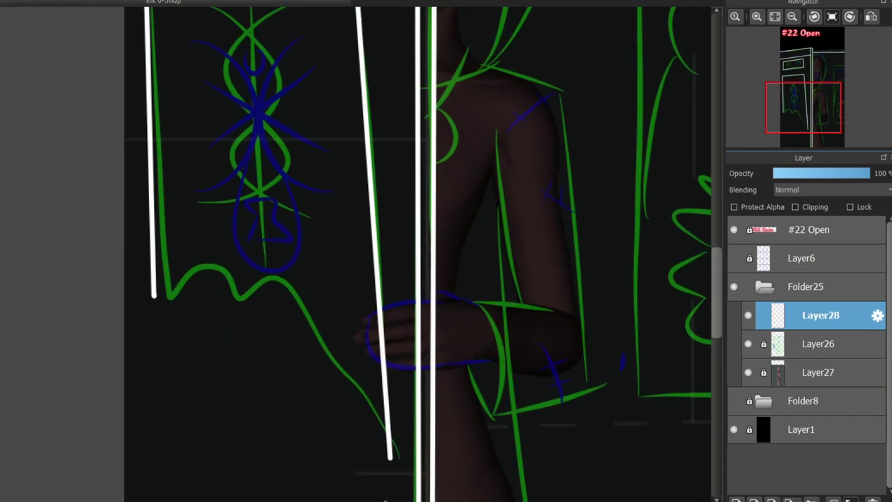
Ink the rectangular poster frame on the wall beside the doorway with straight white lines
scroll(432, 446, "right", 5)
scroll(627, 233, "up", 6)
left_click(480, 39, "shift")
scroll(668, 275, "up", 4)
scroll(262, 145, "up", 2)
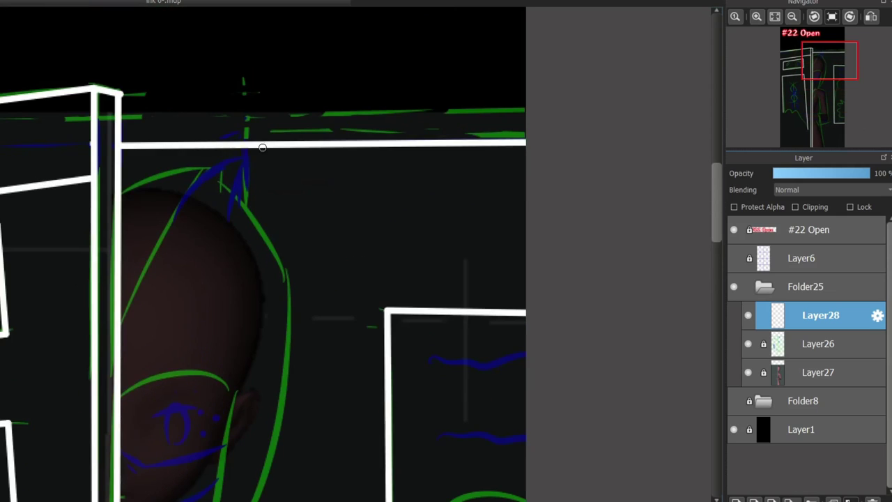
Ink the doorway's far vertical edge in white, from the horizontal top line down to the canvas bottom
scroll(265, 146, "down", 5)
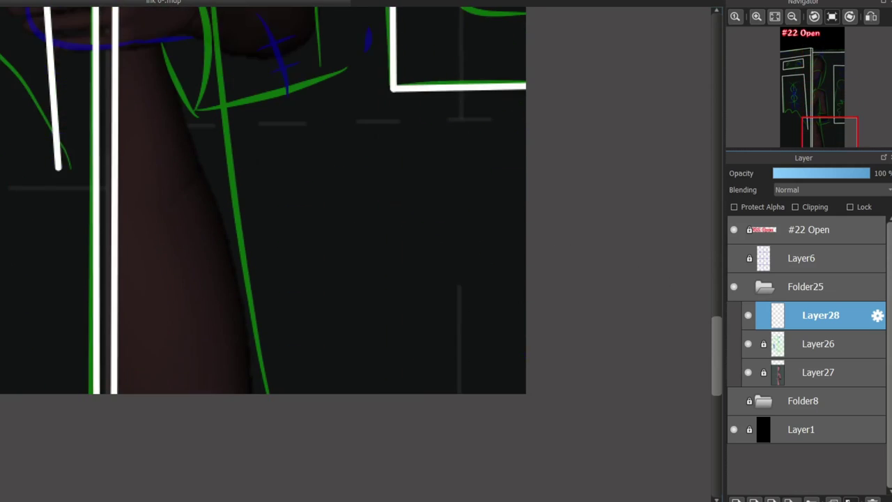
left_click(272, 414, "shift")
scroll(293, 189, "up", 6)
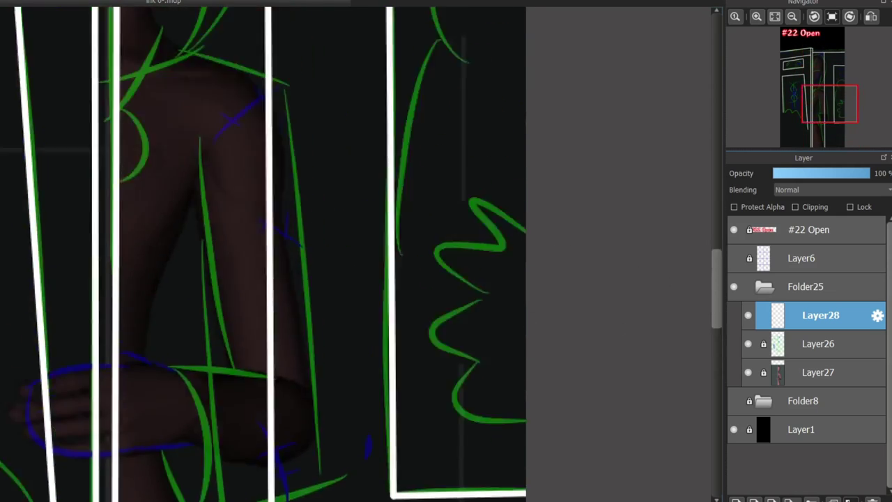
Ink a straight white line across the full canvas width, between the title and the top of the door
scroll(295, 186, "down", 2)
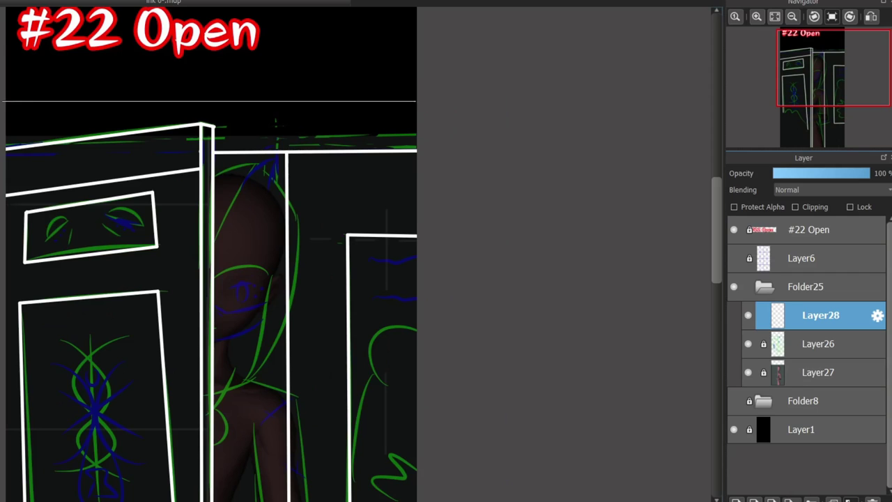
left_click(424, 122, "shift")
key("ctrl+z")
left_click(126, 106, "shift")
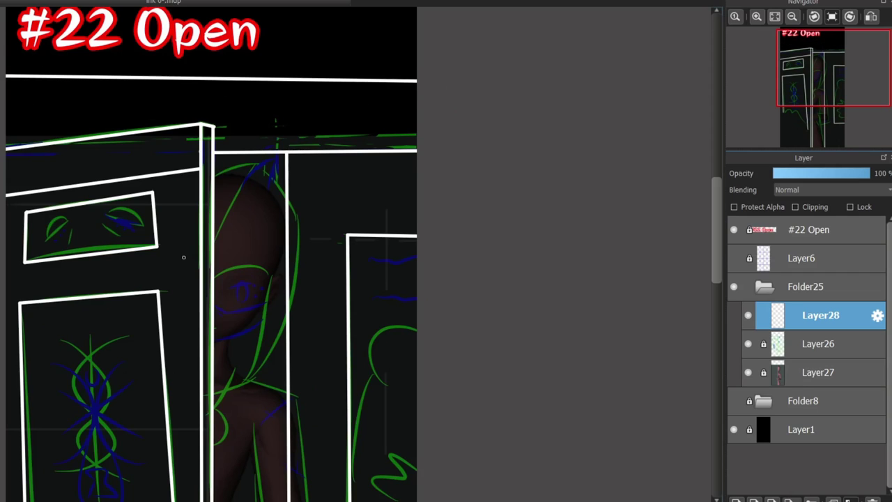
Add a new layer above the place door layer, lower place door's opacity to 73 %, and reselect the new layer
scroll(250, 323, "down", 2)
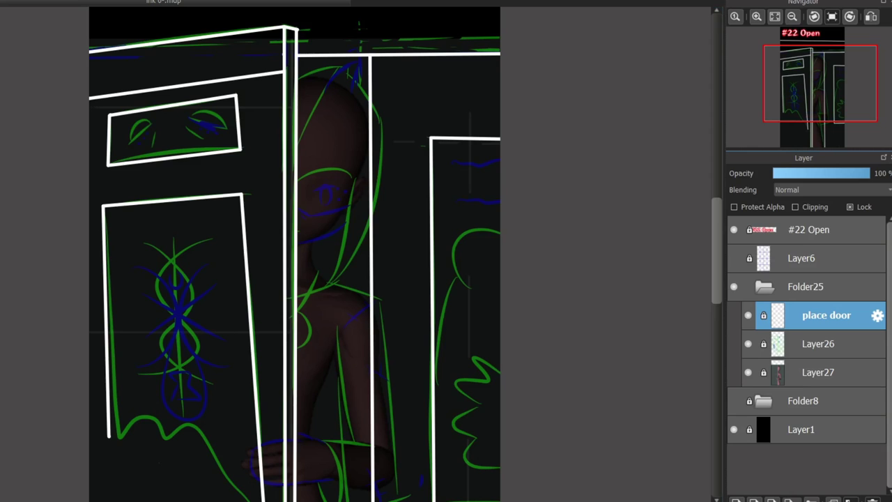
scroll(709, 227, "down", 4)
left_click(736, 500)
left_click(825, 344)
left_click(819, 173)
left_click(819, 315)
Ink a jagged, torn white lower edge on the large door panel, joining its two side edges
scroll(99, 249, "up", 3)
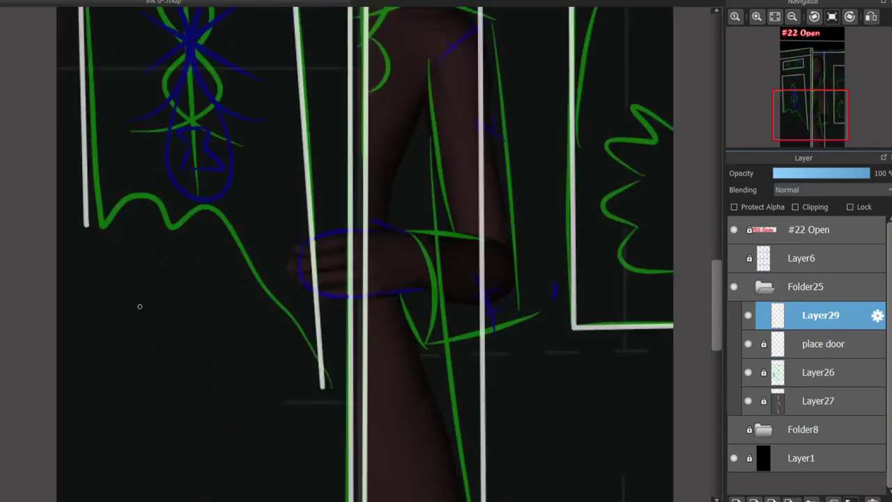
scroll(167, 444, "down", 2)
mouse_move(117, 231)
left_mouse_down()
mouse_move(239, 354)
mouse_move(305, 279)
mouse_move(281, 318)
mouse_move(272, 367)
mouse_move(316, 260)
mouse_move(344, 438)
mouse_move(395, 384)
left_mouse_up()
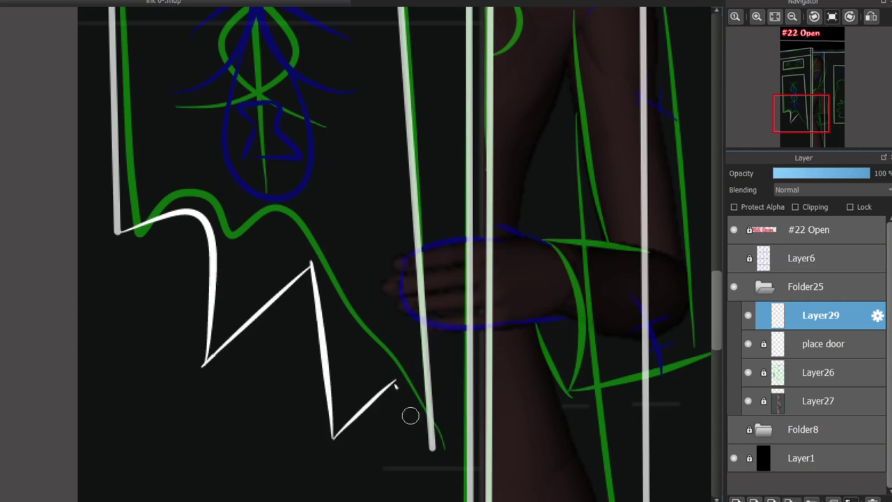
scroll(705, 294, "up", 3)
left_click_drag(196, 63, 342, 417)
left_click_drag(209, 424, 319, 48)
key("ctrl+z")
mouse_move(209, 424)
left_mouse_down()
mouse_move(198, 156)
mouse_move(277, 95)
mouse_move(275, 220)
mouse_move(277, 67)
mouse_move(198, 388)
left_mouse_up()
key("ctrl+z")
key("ctrl+z")
key("ctrl+z")
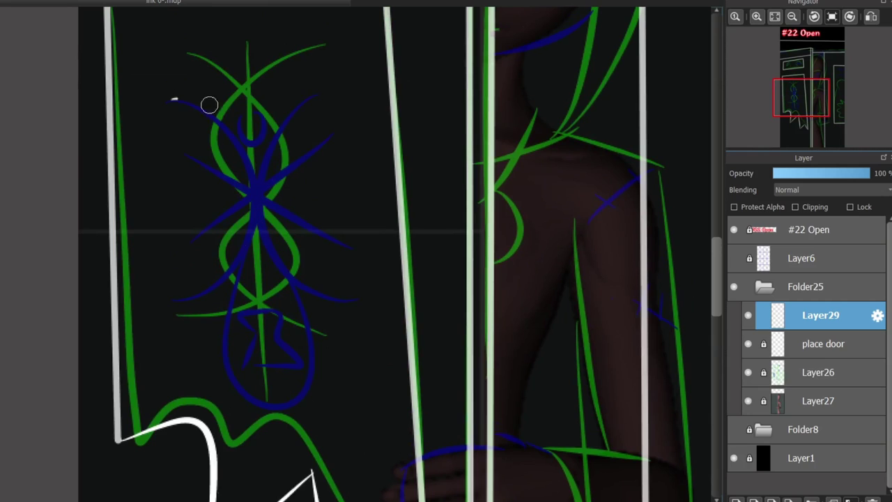
mouse_move(200, 351)
left_mouse_down()
mouse_move(326, 356)
mouse_move(327, 369)
left_mouse_up()
key("ctrl+z")
left_click_drag(178, 56, 168, 357)
left_click_drag(300, 47, 188, 249)
key("ctrl+z")
key("ctrl+z")
left_click_drag(152, 63, 181, 347)
key("ctrl+z")
left_click_drag(314, 24, 385, 401)
left_click_drag(145, 49, 182, 396)
key("ctrl+z")
key("ctrl+z")
left_click_drag(279, 85, 136, 315)
left_click_drag(315, 63, 209, 341)
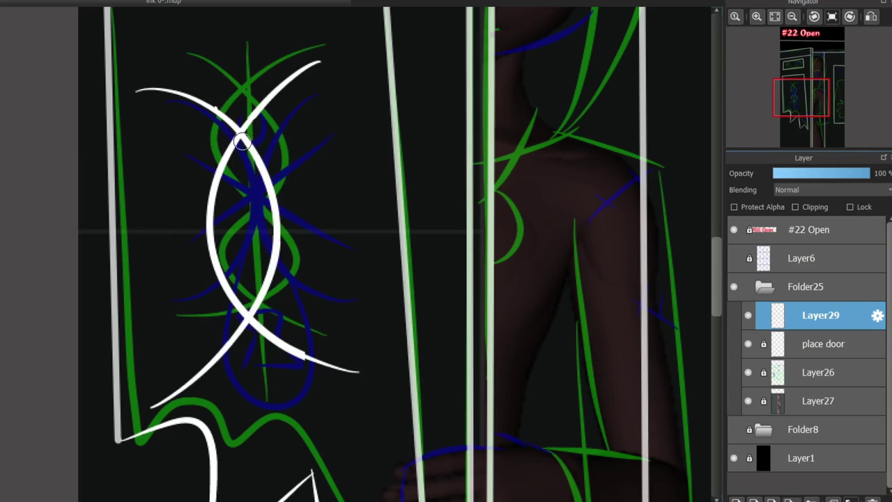
key("ctrl+z")
key("ctrl+z")
Ink the curved white band across the figure's forehead above the eye
mouse_move(443, 238)
left_mouse_down()
mouse_move(449, 265)
mouse_move(400, 230)
mouse_move(253, 202)
mouse_move(376, 199)
left_mouse_up()
key("ctrl+z")
mouse_move(255, 206)
left_mouse_down()
mouse_move(380, 202)
mouse_move(358, 317)
left_mouse_up()
key("ctrl+z")
left_click_drag(382, 203, 318, 419)
scroll(319, 298, "up", 2)
key("ctrl+z")
left_click_drag(398, 193, 320, 418)
key("ctrl+z")
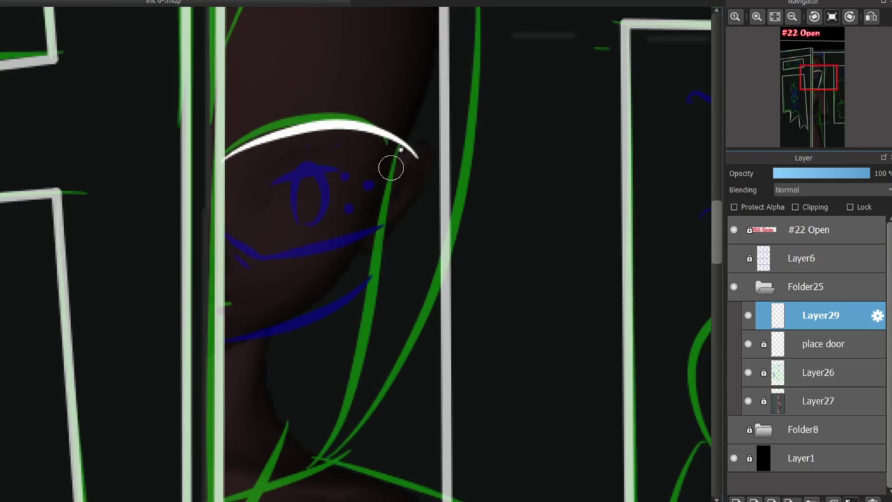
Ink the veil's side edge, the face mask's upper and lower edges, the upper eyelid and two slanted cheek marks
left_click_drag(404, 147, 317, 461)
key("ctrl+z")
mouse_move(220, 235)
left_mouse_down()
mouse_move(364, 237)
mouse_move(262, 260)
mouse_move(365, 251)
mouse_move(382, 233)
left_mouse_up()
key("ctrl+z")
mouse_move(224, 338)
left_mouse_down()
mouse_move(380, 286)
mouse_move(368, 294)
left_mouse_up()
key("ctrl+z")
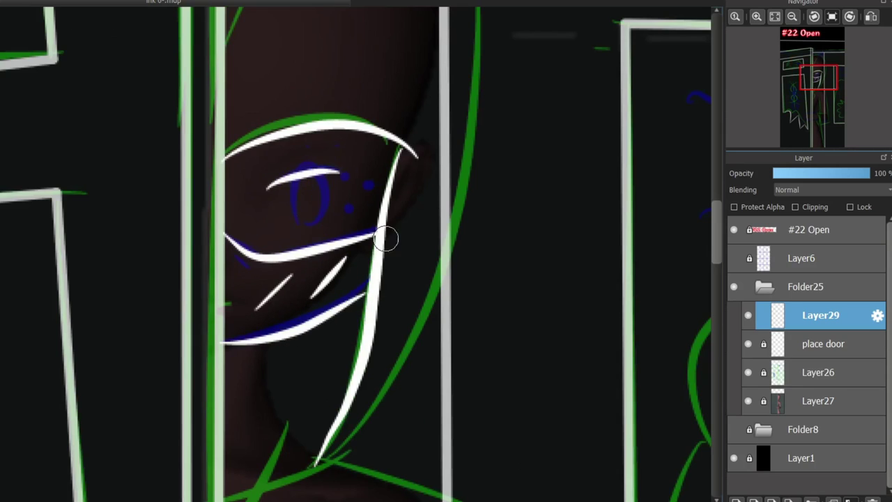
Ink the figure's neck, the looped collar strand and the round shape beneath it in white
scroll(349, 225, "down", 5)
left_click_drag(255, 147, 312, 262)
key("ctrl+z")
mouse_move(286, 225)
left_mouse_down()
mouse_move(243, 330)
mouse_move(227, 342)
mouse_move(237, 343)
mouse_move(277, 415)
mouse_move(267, 460)
left_mouse_up()
key("ctrl+z")
key("ctrl+z")
left_click_drag(223, 352, 235, 460)
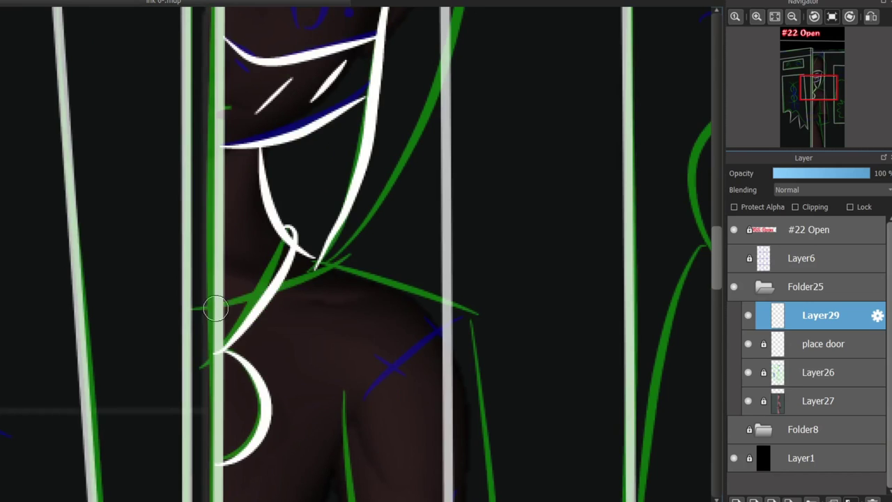
Ink the outline of the hand gripping the door and the cuff around its wrist in white
scroll(469, 287, "down", 10)
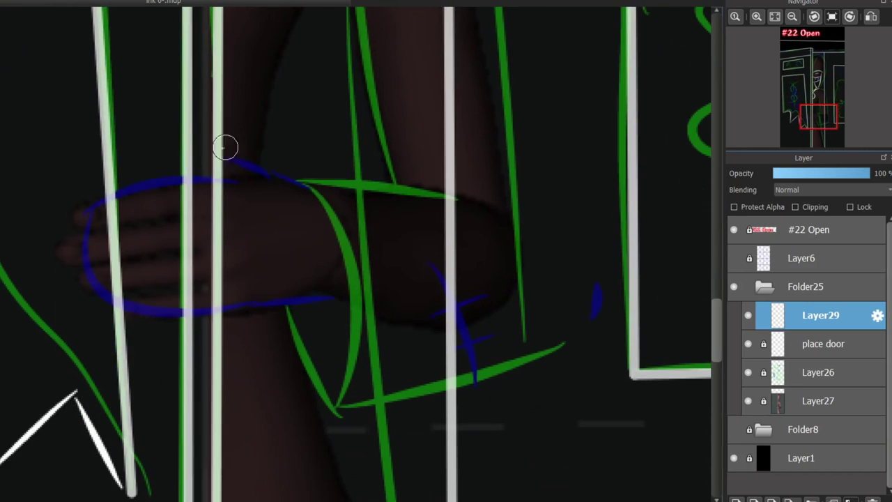
left_click_drag(225, 143, 276, 176)
mouse_move(247, 180)
left_mouse_down()
mouse_move(154, 182)
mouse_move(90, 210)
mouse_move(257, 310)
mouse_move(88, 225)
mouse_move(262, 298)
mouse_move(325, 302)
left_mouse_up()
left_click_drag(279, 178, 291, 289)
left_click_drag(319, 209, 328, 289)
Ink the sleeve opening, its hanging point, and the sleeve's upper and lower edges in white
mouse_move(309, 179)
left_mouse_down()
mouse_move(348, 383)
mouse_move(335, 408)
left_mouse_up()
left_click_drag(287, 307, 336, 410)
mouse_move(322, 193)
left_mouse_down()
mouse_move(225, 175)
mouse_move(366, 182)
left_mouse_up()
left_click_drag(240, 394, 428, 348)
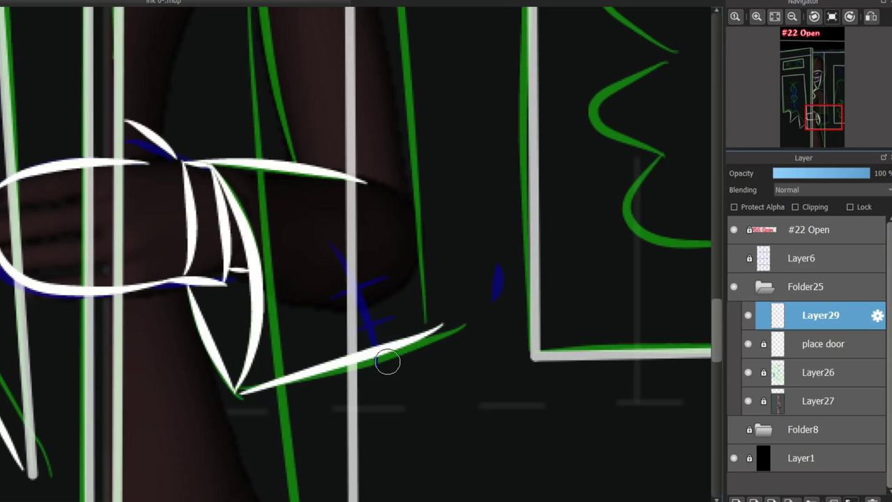
Ink the wall poster figure's rounded head, slanted body line and the triangle inside its head in white
scroll(696, 281, "down", 3)
scroll(696, 281, "up", 3)
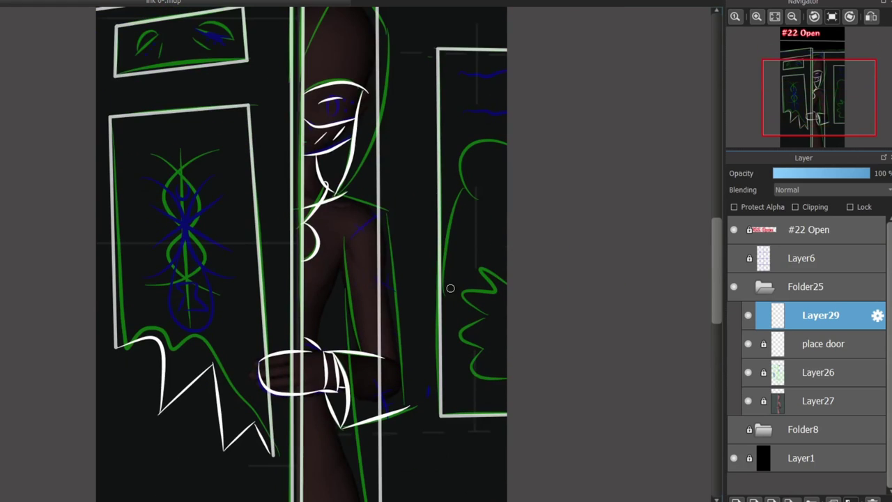
scroll(477, 218, "up", 2)
left_click_drag(474, 226, 506, 123)
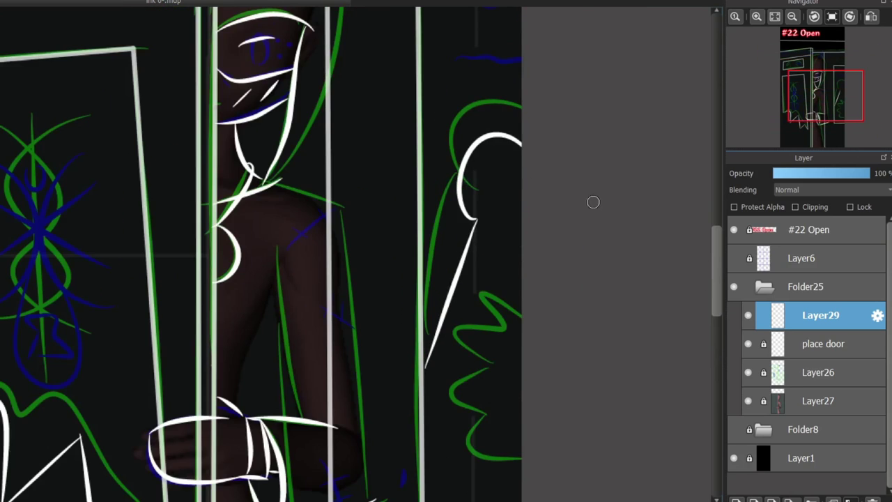
scroll(503, 359, "up", 2)
scroll(503, 359, "up", 2)
mouse_move(470, 352)
left_mouse_down()
mouse_move(521, 291)
mouse_move(545, 353)
left_mouse_up()
left_click_drag(483, 298, 555, 299)
key("ctrl+z")
left_click_drag(465, 359, 563, 354)
Ink the wavy text lines and short side ticks at the top of the wall poster
scroll(430, 177, "up", 3)
left_click_drag(389, 143, 540, 146)
left_click_drag(385, 109, 368, 145)
mouse_move(376, 225)
left_mouse_down()
mouse_move(396, 261)
mouse_move(540, 261)
left_mouse_up()
left_click_drag(399, 233, 447, 228)
key("ctrl+z")
Ink the spiky outline in the lower part of the wall poster, with a small curve and slanted stroke inside
mouse_move(421, 202)
left_mouse_down()
mouse_move(540, 201)
mouse_move(502, 147)
mouse_move(492, 292)
mouse_move(539, 463)
left_mouse_up()
scroll(502, 209, "down", 9)
left_click_drag(512, 258, 538, 320)
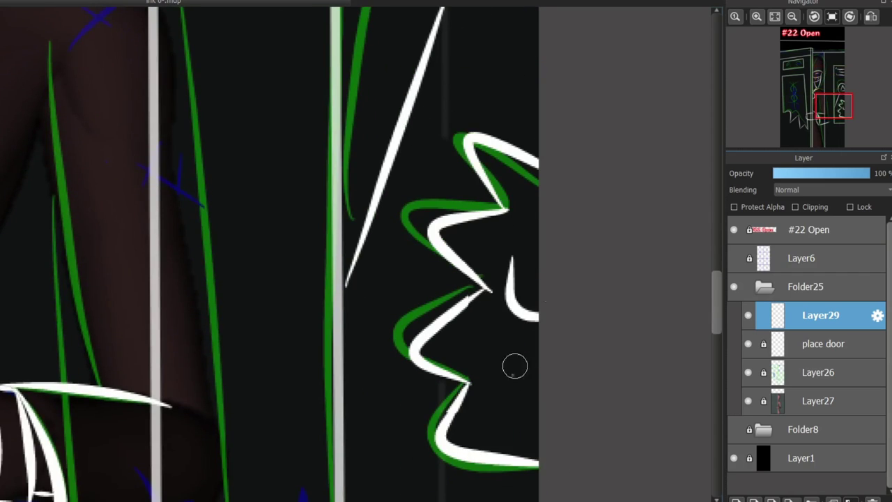
left_click_drag(514, 387, 561, 300)
Ink the hood's slanted front edge in white, from the door up towards the hood's tip
scroll(566, 223, "up", 10)
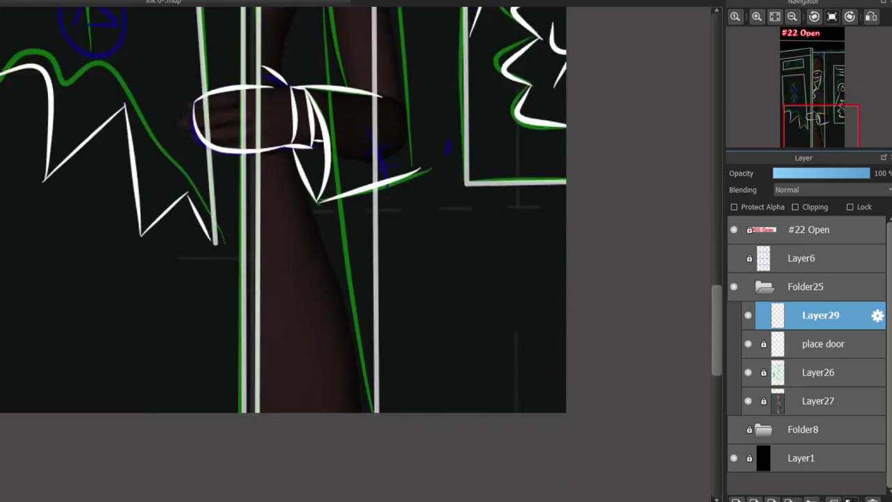
scroll(315, 66, "up", 3)
scroll(314, 65, "down", 1)
mouse_move(245, 201)
left_mouse_down()
mouse_move(326, 58)
mouse_move(403, 282)
left_mouse_up()
key("ctrl+z")
scroll(328, 251, "down", 3)
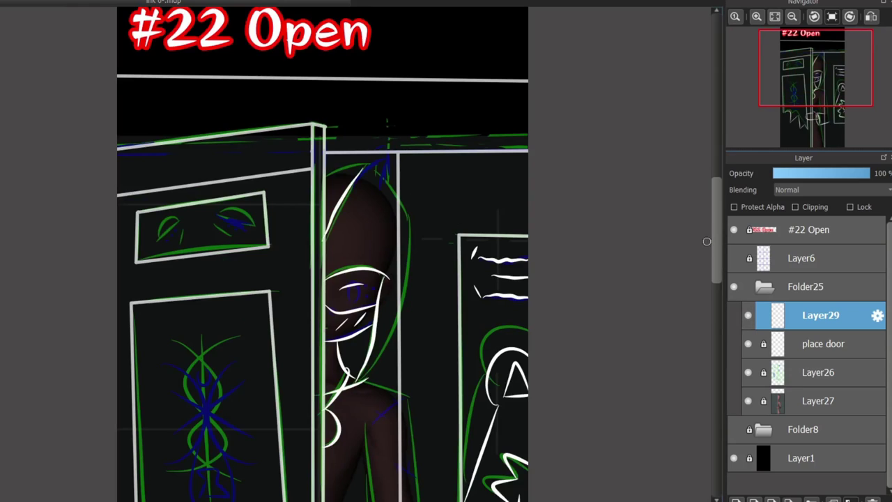
Duplicate the place door layer and hide the original copy beneath it
scroll(699, 294, "down", 3)
left_click(823, 343)
left_click(829, 500)
left_click(747, 372)
Erase the door and doorway lines where they cross the figure's hand and sleeve on the visible place door layer
scroll(309, 398, "up", 5)
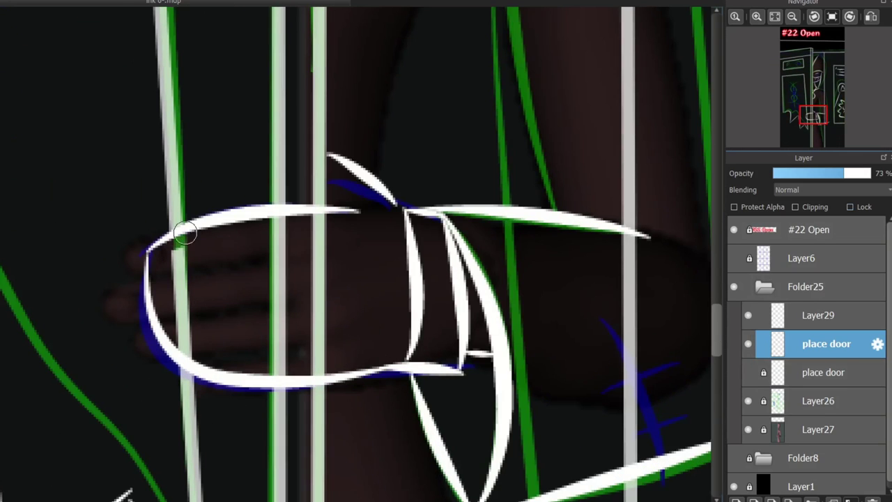
left_click_drag(267, 222, 334, 218)
mouse_move(272, 342)
left_mouse_down()
mouse_move(276, 251)
mouse_move(304, 332)
mouse_move(313, 265)
mouse_move(296, 289)
left_mouse_up()
left_click_drag(610, 239, 370, 309)
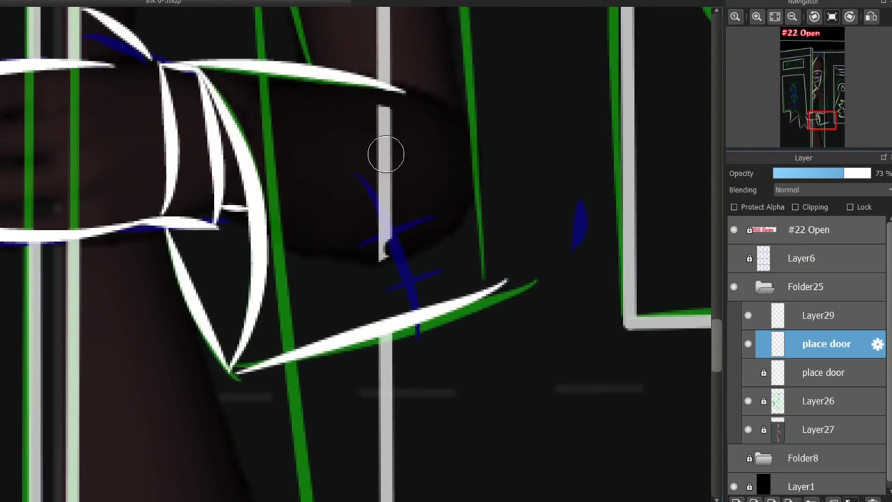
left_click_drag(385, 132, 400, 139)
On Layer29, ink the hood's crown curve, pointed tip and long outer edge down to the neck in white
scroll(396, 167, "down", 5)
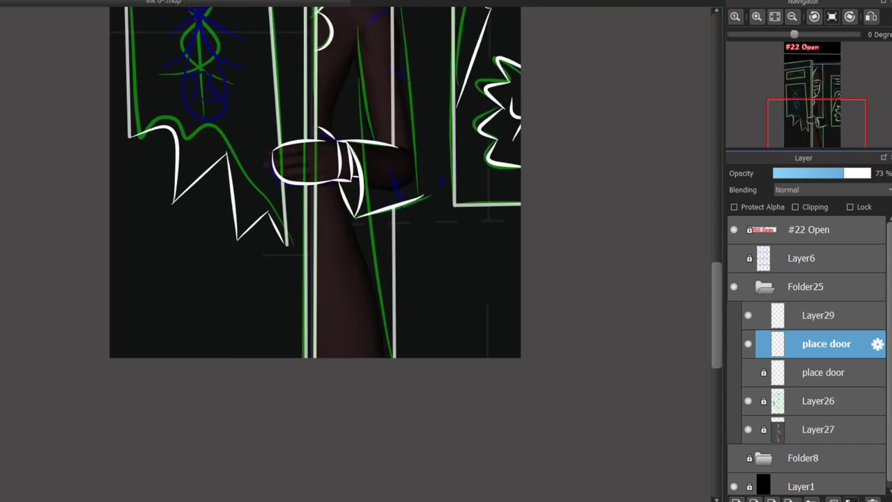
scroll(376, 209, "up", 5)
scroll(375, 211, "down", 1)
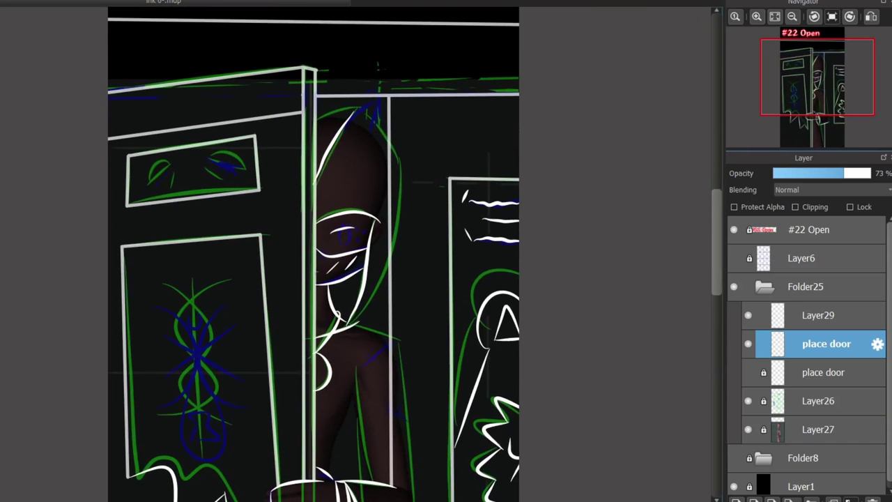
key("alt+]")
scroll(343, 145, "up", 3)
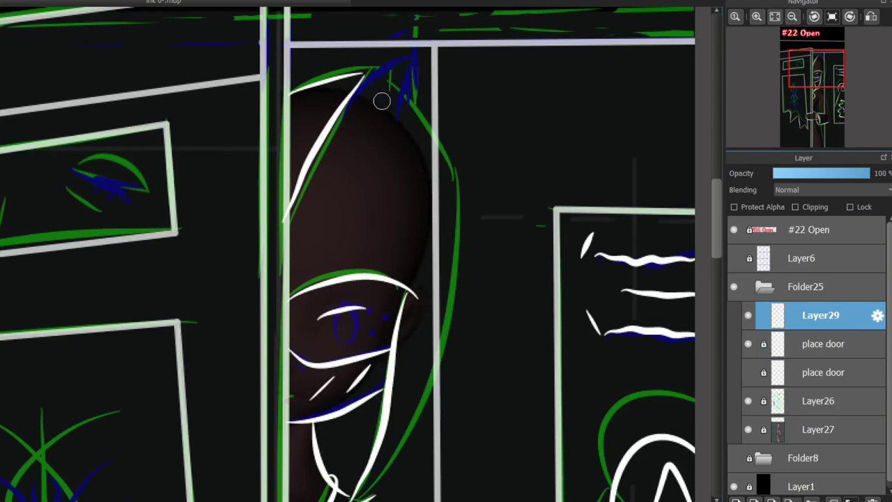
left_click_drag(421, 68, 365, 75)
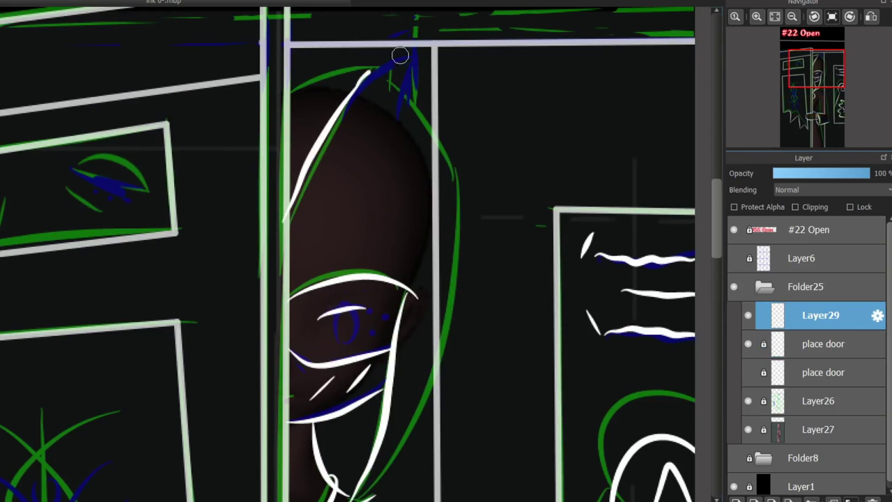
scroll(532, 123, "down", 2)
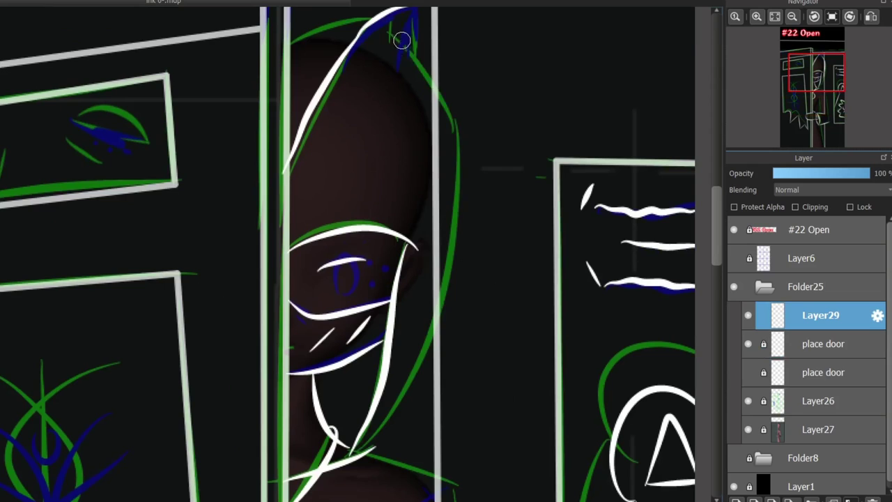
left_click_drag(355, 455, 404, 65)
scroll(265, 167, "up", 2)
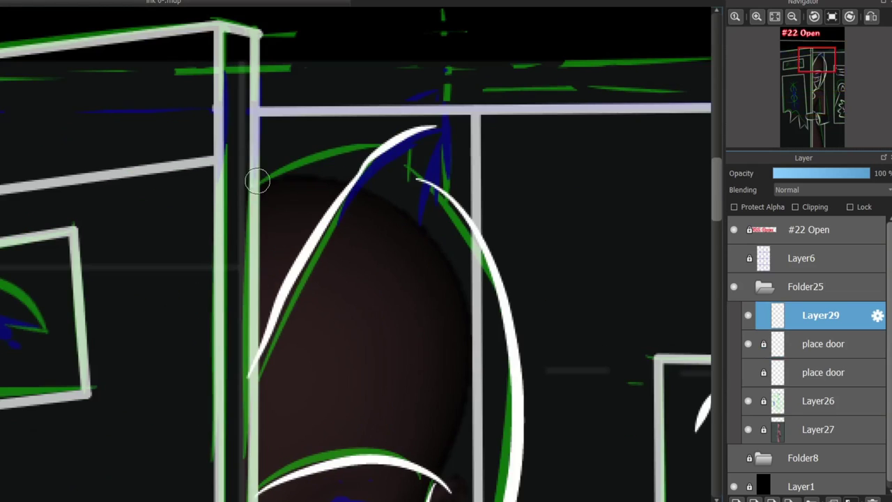
left_click_drag(255, 175, 367, 159)
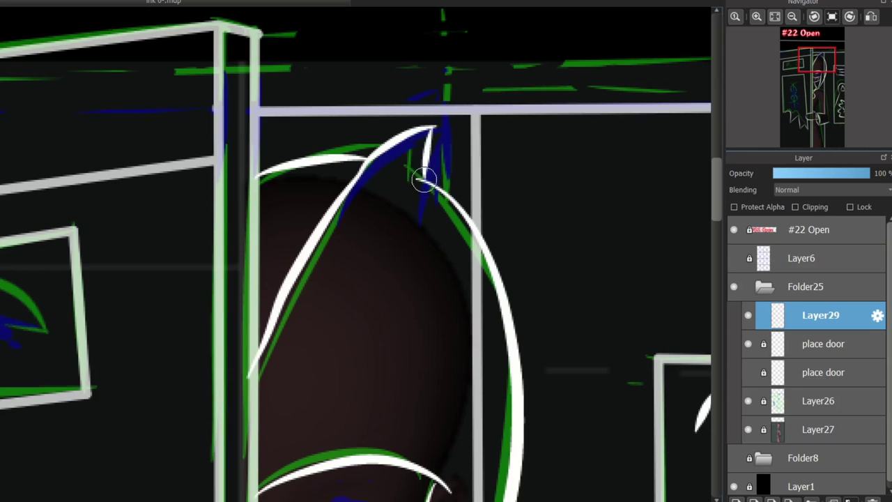
left_click_drag(427, 131, 416, 180)
Erase the doorway line where it crosses the hood on the place door layer and set that layer's opacity to 100%
scroll(315, 246, "down", 2)
left_click(825, 343)
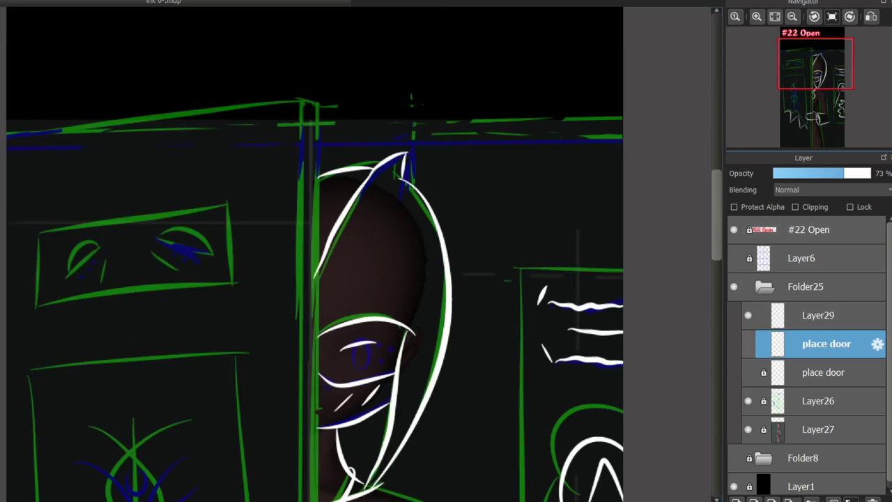
scroll(396, 391, "up", 1)
scroll(443, 324, "up", 1)
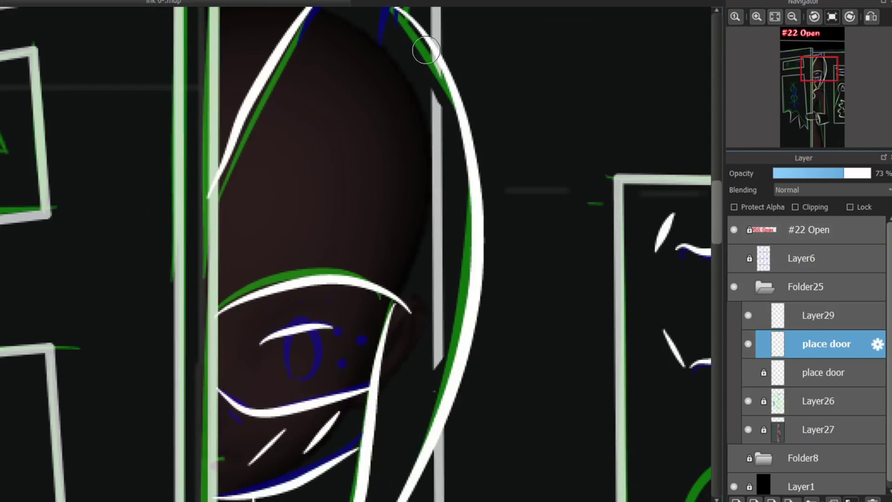
left_click_drag(432, 339, 437, 146)
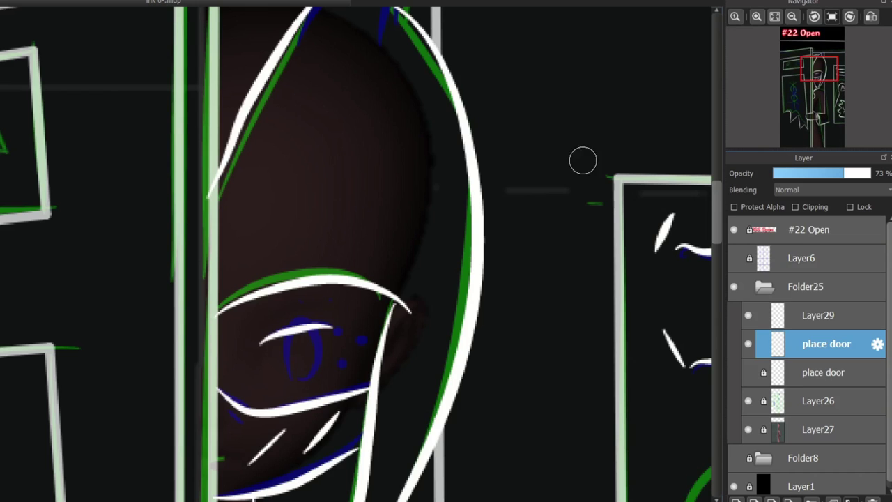
scroll(154, 368, "down", 3)
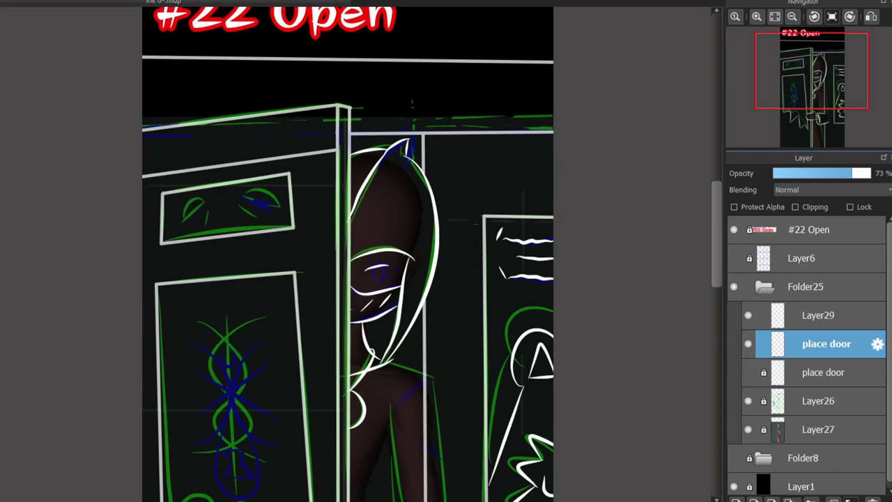
scroll(348, 254, "down", 5)
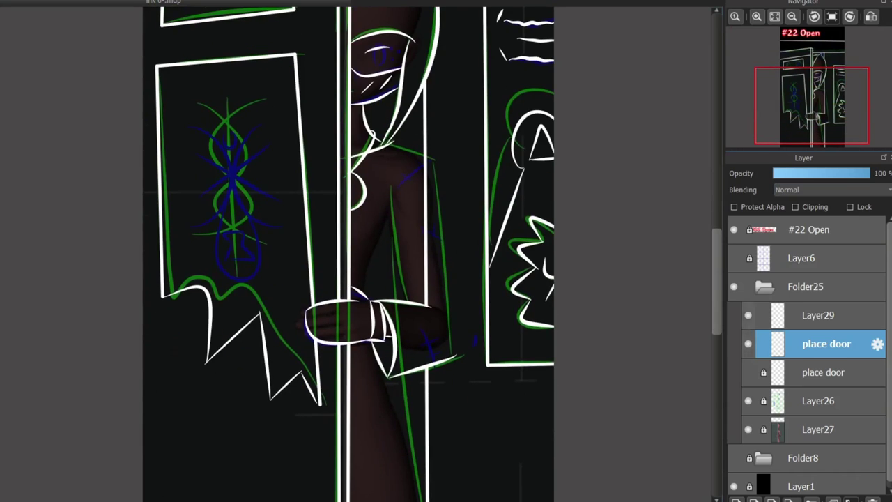
Ink the sloping shoulder line in white on Layer29, from the hood's base out past the doorway line
left_click(820, 315)
scroll(452, 163, "up", 3)
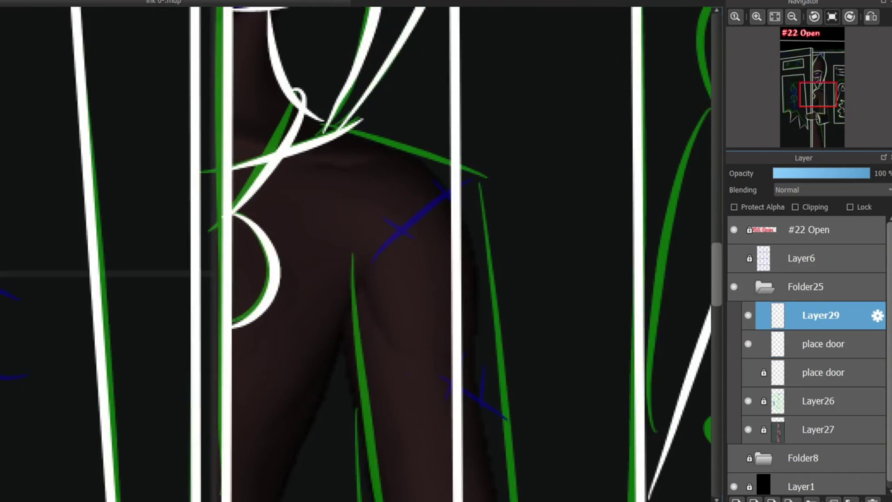
scroll(407, 493, "right", 2)
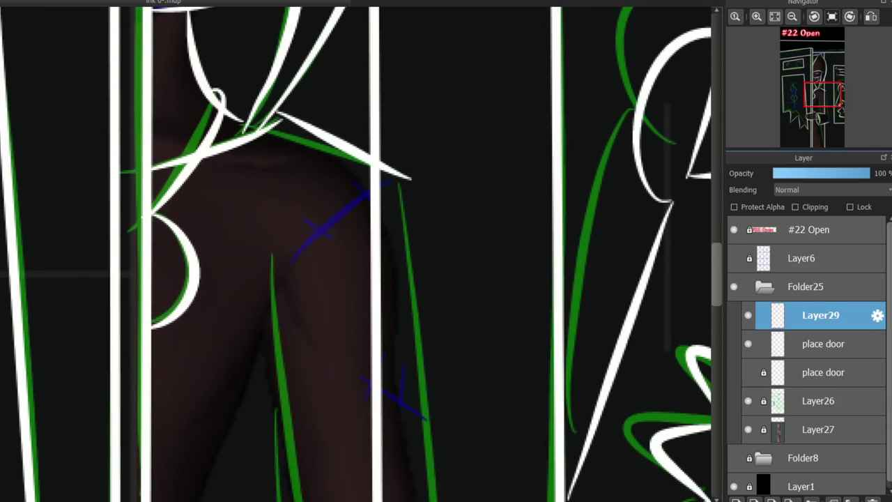
scroll(269, 167, "down", 5)
scroll(302, 319, "down", 2)
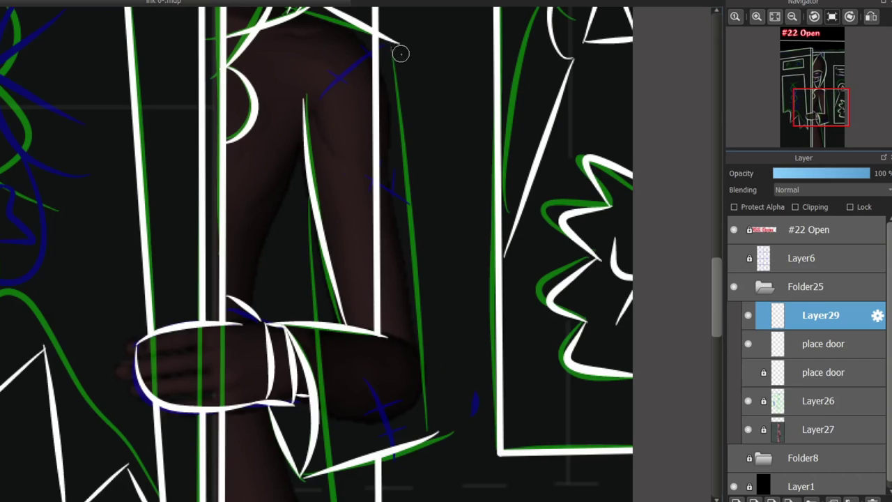
Ink the inner and outer edges of the upper sleeve in white, running from armpit and shoulder down to the cuff
key("ctrl+z")
key("ctrl+z")
mouse_move(307, 99)
left_mouse_down()
mouse_move(350, 292)
mouse_move(342, 319)
left_mouse_up()
left_click_drag(397, 44, 428, 402)
key("ctrl+z")
mouse_move(407, 44)
left_mouse_down()
mouse_move(422, 361)
mouse_move(436, 426)
left_mouse_up()
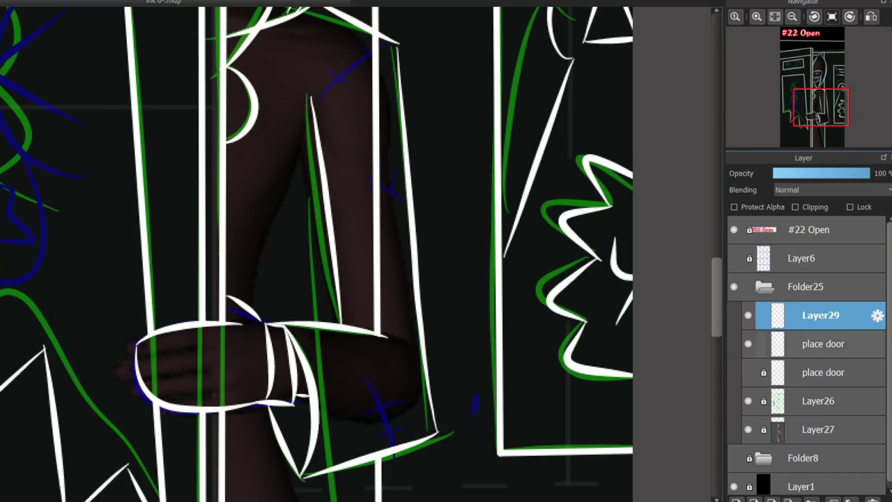
Clear the doorway line across the upper arm on the place door layer and ink the robe's edge up to the armpit
key("ctrl+Down")
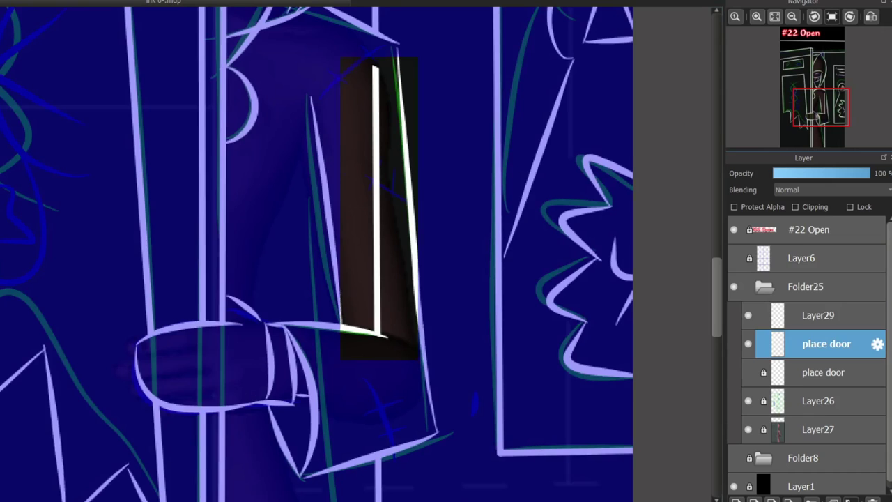
key("ctrl+minus")
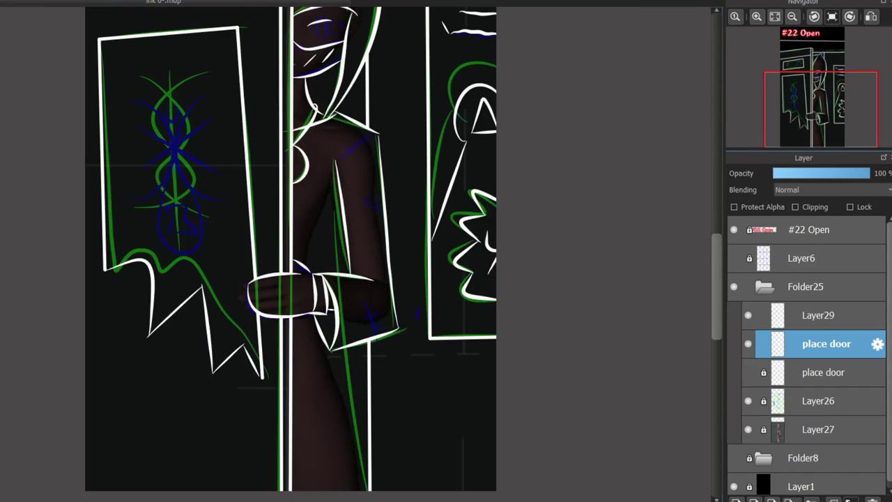
left_click_drag(335, 492, 338, 180)
Clear the part of the robe's edge line that crosses the sleeve cuff
scroll(329, 379, "up", 3)
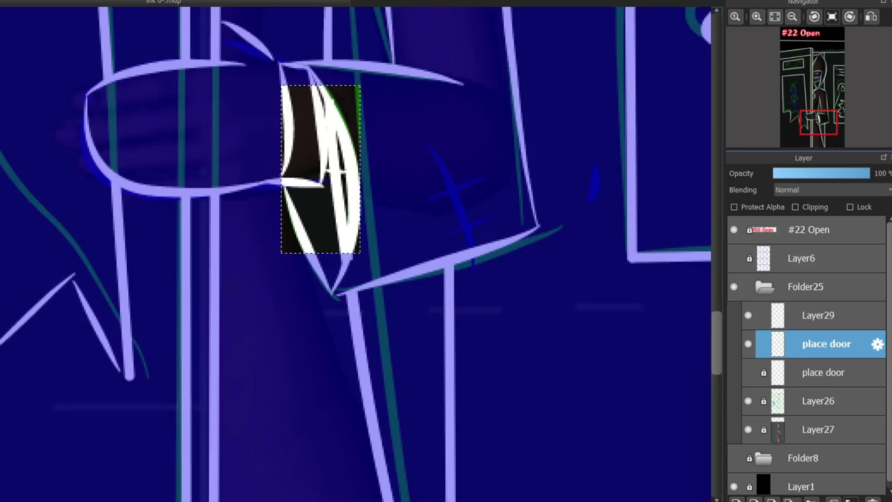
key("ctrl+minus")
key("ctrl+minus")
key("ctrl+plus")
key("ctrl+minus")
key("ctrl+minus")
key("ctrl+plus")
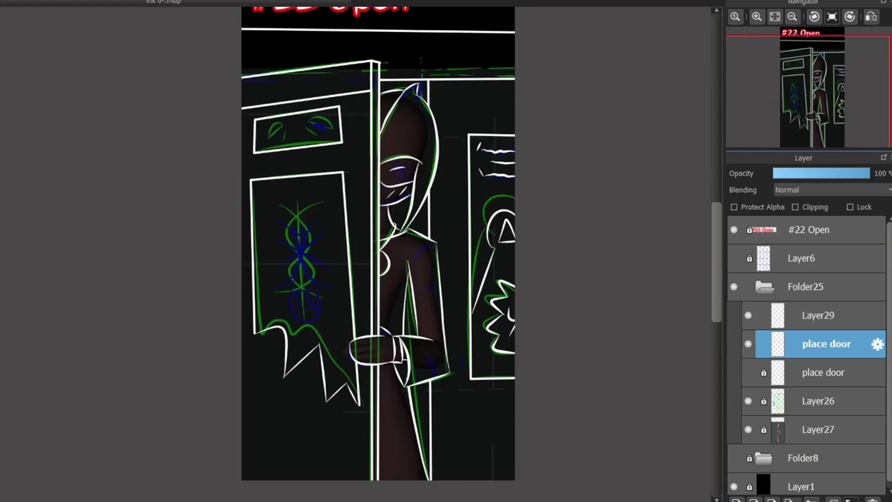
key("ctrl+plus")
key("ctrl+plus")
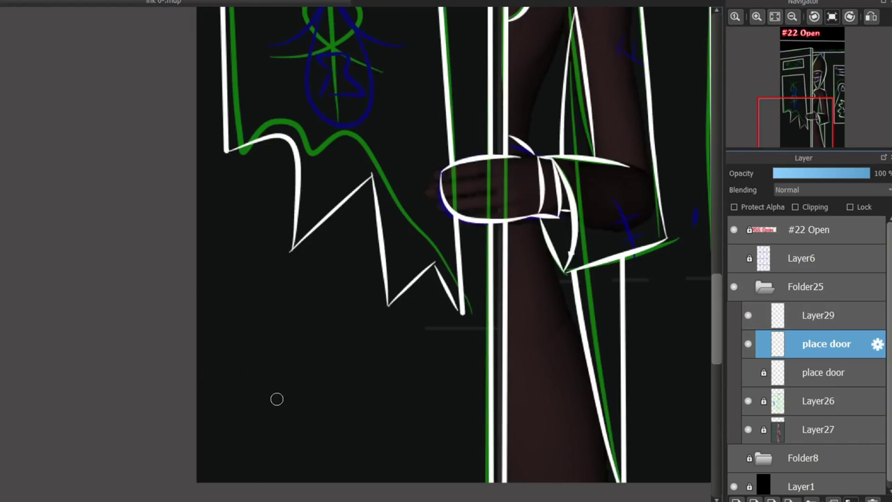
key("ctrl+z")
key("ctrl+z")
key("ctrl+z")
key("ctrl+z")
left_click_drag(252, 480, 328, 269)
key("ctrl+z")
key("ctrl+z")
key("ctrl+z")
Merge Layer29 into the visible place door layer and hide the Layer27 body reference
scroll(446, 244, "right", 5)
key("ctrl+z")
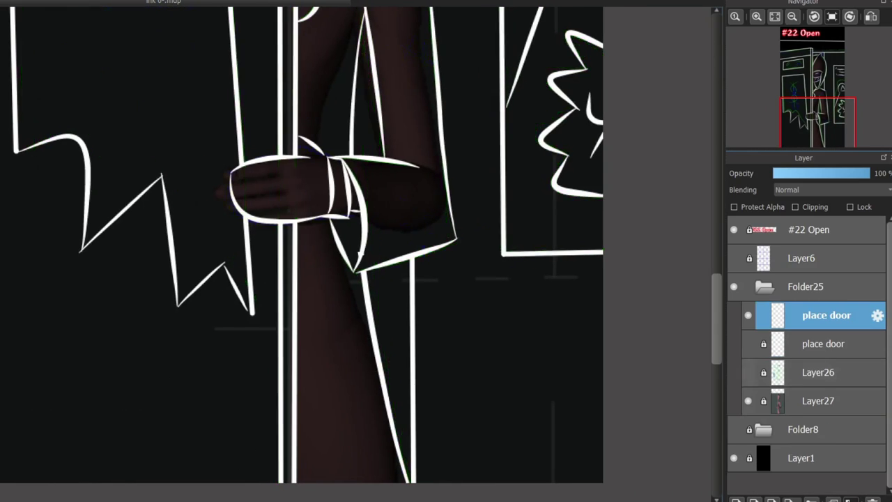
key("ctrl+minus")
key("ctrl+minus")
key("ctrl+minus")
key("ctrl+plus")
key("ctrl+plus")
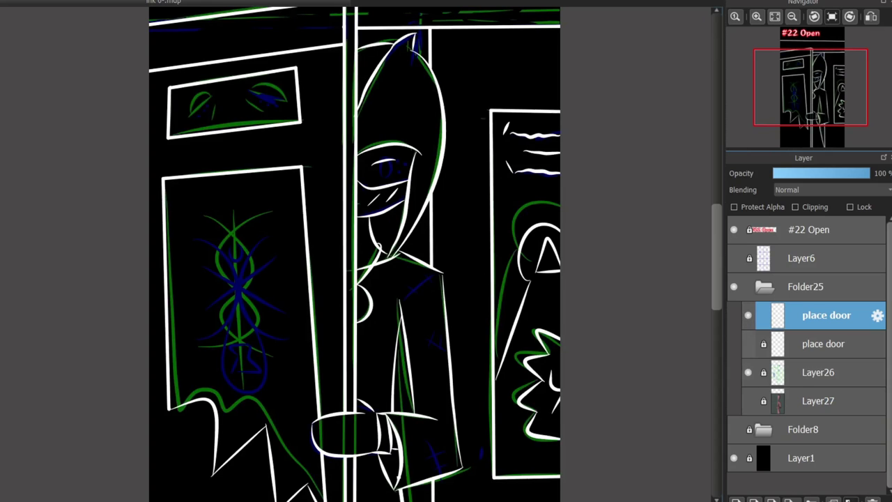
Add a new layer and ink the two eyes with their dots in red inside the door's upper panel
key("ctrl+shift+n")
scroll(223, 84, "up", 6)
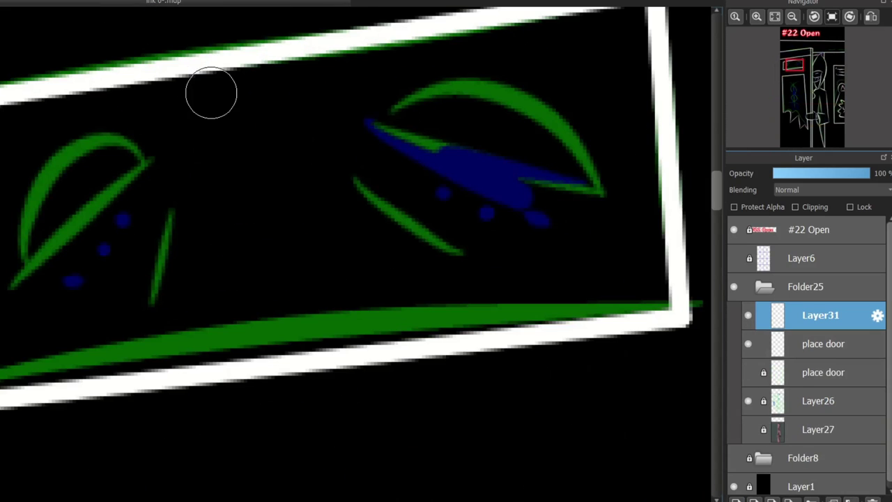
mouse_move(405, 141)
left_mouse_down()
mouse_move(416, 183)
mouse_move(360, 450)
left_mouse_up()
key("ctrl+z")
left_click_drag(80, 311, 119, 353)
left_click(170, 294)
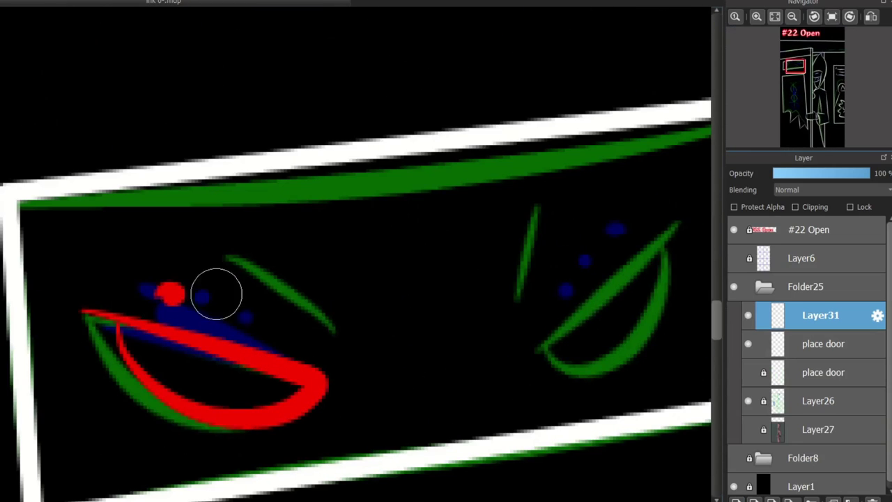
scroll(269, 317, "right", 3)
left_click_drag(502, 247, 495, 223)
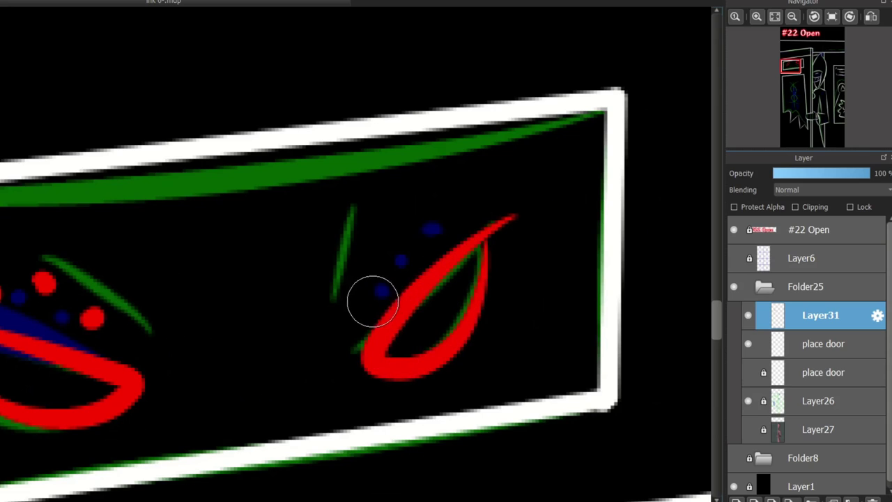
scroll(369, 230, "down", 3)
scroll(369, 230, "down", 3)
Move Layer31 below the visible place door layer and ink the figure's iris with three dots beside it in red
scroll(289, 303, "up", 3)
scroll(278, 148, "up", 2)
left_click_drag(820, 315, 823, 357)
left_click_drag(273, 159, 310, 237)
key("ctrl+z")
left_click_drag(282, 149, 344, 164)
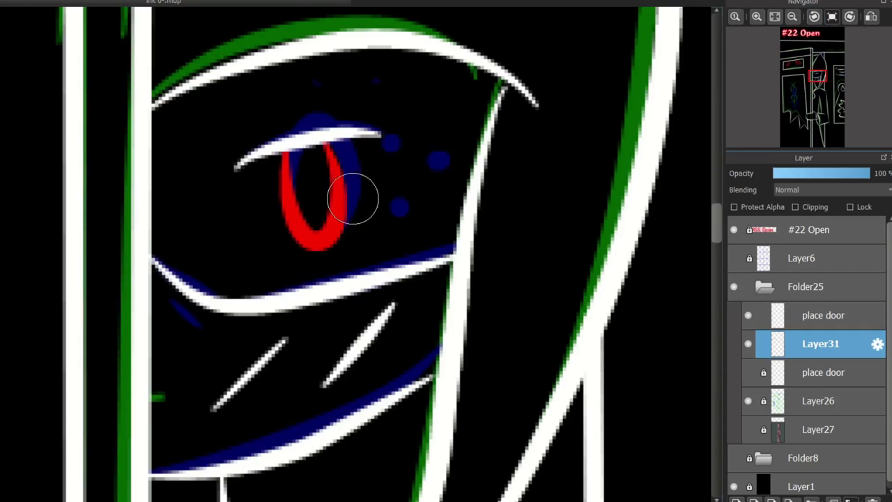
key("ctrl+z")
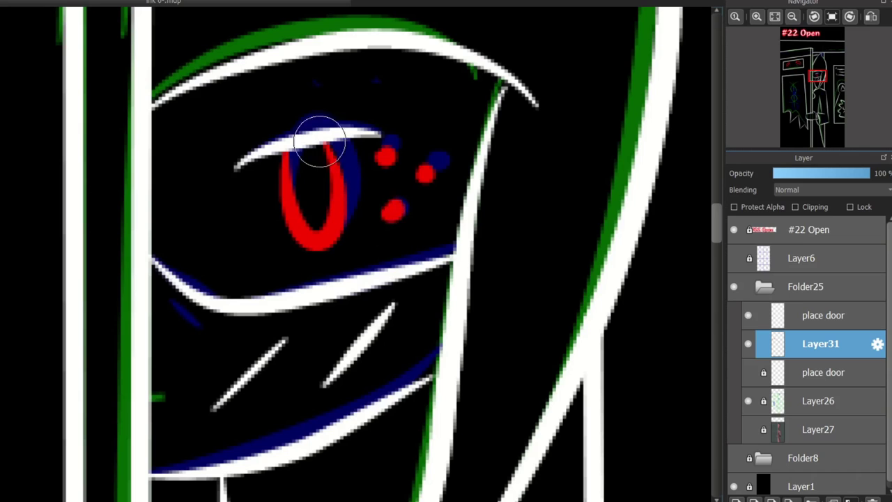
key("ctrl+z")
left_click(322, 106)
Ink the spider's long outer legs on the door poster as red curves meeting at the centre of its body
scroll(403, 180, "down", 4)
left_click_drag(403, 180, 402, 348)
scroll(402, 349, "up", 3)
left_click_drag(161, 160, 328, 185)
scroll(328, 185, "up", 2)
mouse_move(185, 74)
left_mouse_down()
mouse_move(213, 372)
mouse_move(182, 79)
mouse_move(203, 373)
left_mouse_up()
key("ctrl+z")
key("ctrl+z")
mouse_move(422, 63)
left_mouse_down()
mouse_move(356, 304)
mouse_move(493, 383)
left_mouse_up()
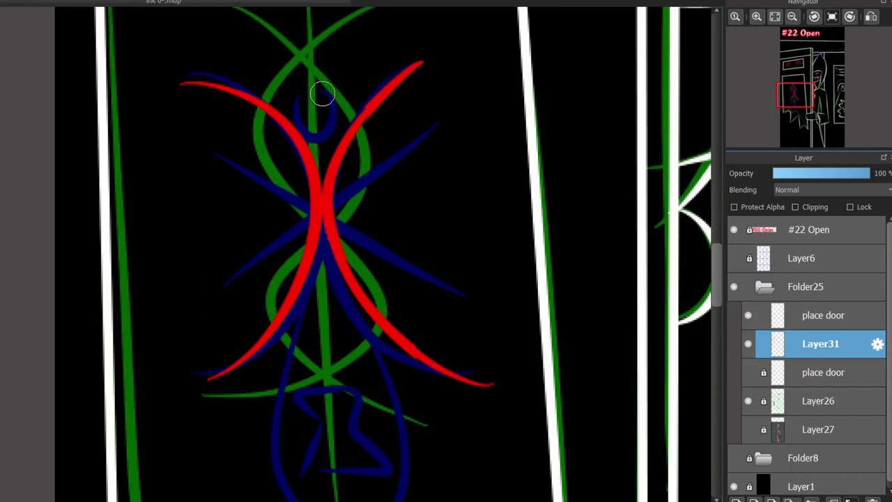
Ink the spider's small rounded head and its middle pairs of legs in red
key("ctrl+z")
mouse_move(299, 132)
left_mouse_down()
mouse_move(307, 94)
mouse_move(334, 139)
left_mouse_up()
key("ctrl+z")
mouse_move(432, 113)
left_mouse_down()
mouse_move(225, 287)
mouse_move(240, 266)
left_mouse_up()
key("ctrl+z")
key("ctrl+z")
left_click_drag(428, 123, 209, 259)
key("ctrl+z")
left_click_drag(426, 116, 217, 252)
key("ctrl+z")
left_click_drag(234, 297, 434, 108)
mouse_move(208, 136)
left_mouse_down()
mouse_move(432, 282)
mouse_move(396, 230)
mouse_move(433, 282)
left_mouse_up()
key("ctrl+z")
Ink the spider's rounded teardrop abdomen in red with an hourglass marking inside it
scroll(488, 209, "down", 3)
mouse_move(301, 195)
left_mouse_down()
mouse_move(415, 414)
mouse_move(384, 295)
mouse_move(309, 420)
mouse_move(390, 237)
mouse_move(395, 277)
mouse_move(391, 234)
left_mouse_up()
key("ctrl+z")
key("ctrl+z")
key("ctrl+z")
key("ctrl+z")
key("ctrl+z")
scroll(314, 261, "up", 2)
mouse_move(291, 266)
left_mouse_down()
mouse_move(387, 335)
mouse_move(293, 426)
mouse_move(316, 317)
mouse_move(285, 261)
left_mouse_up()
scroll(285, 261, "down", 5)
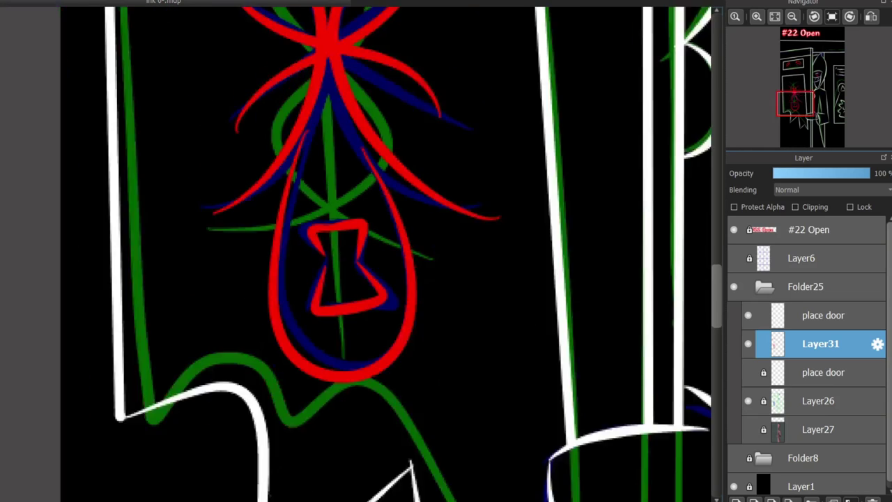
Hide the Layer26 sketch and ink a vertical red slit inside the triangle on the wall poster
scroll(438, 274, "down", 5)
scroll(559, 256, "up", 6)
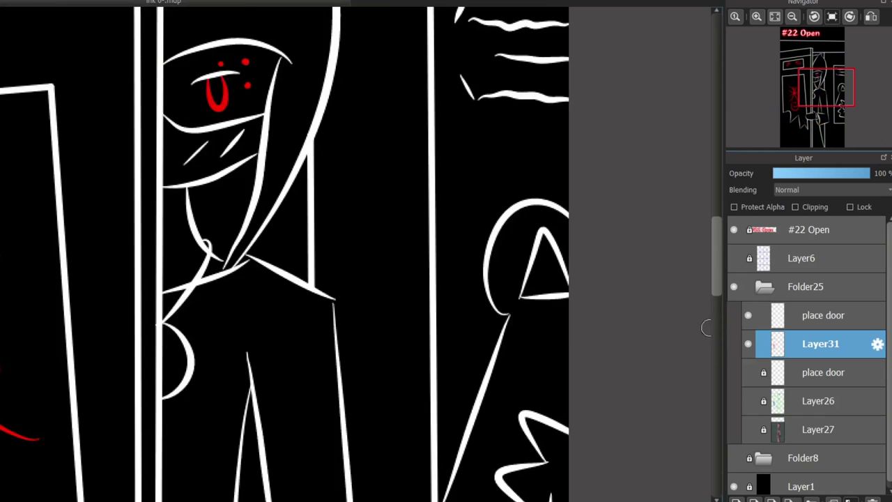
left_click_drag(538, 240, 553, 293)
key("ctrl+z")
mouse_move(524, 264)
left_mouse_down()
mouse_move(523, 296)
mouse_move(539, 318)
left_mouse_up()
scroll(539, 318, "up", 3)
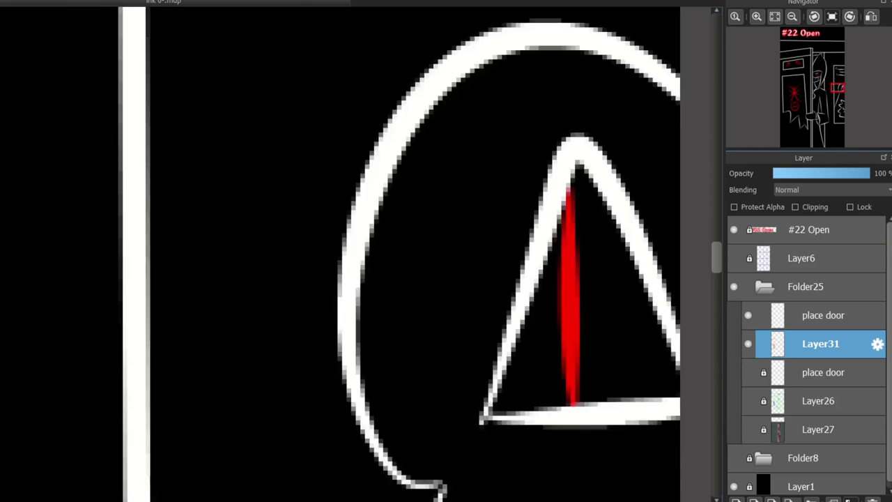
Ink white detail strokes on the figure's clothing, including a short line beneath the hood and a curved fold inside the sleeve
scroll(455, 299, "down", 6)
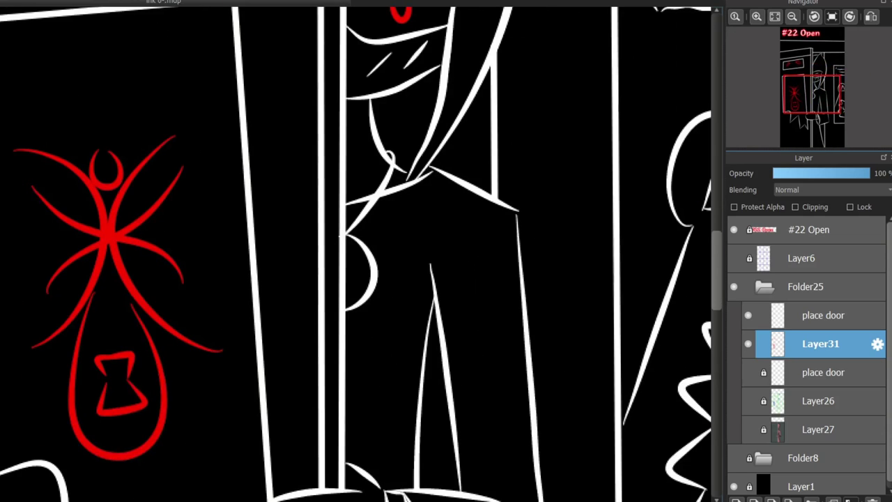
scroll(434, 162, "up", 2)
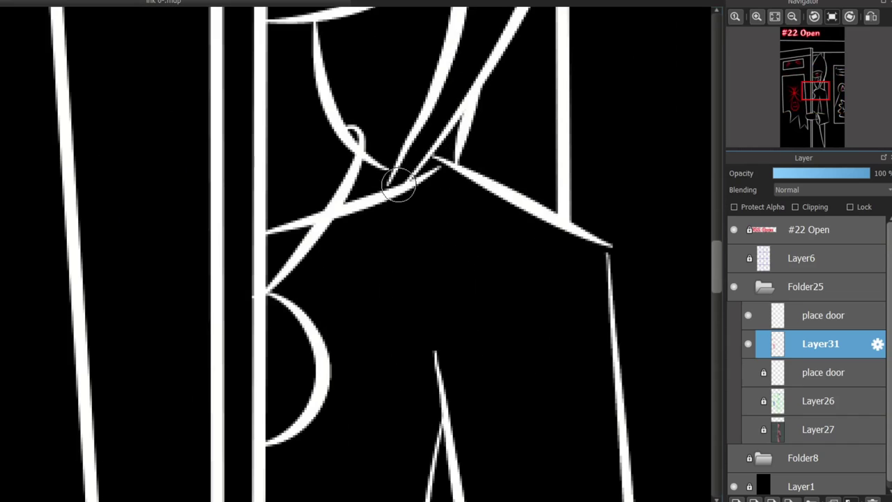
left_click_drag(607, 253, 440, 345)
left_click_drag(570, 284, 545, 248)
left_click_drag(485, 299, 511, 329)
mouse_move(351, 279)
left_mouse_down()
mouse_move(391, 354)
mouse_move(438, 413)
left_mouse_up()
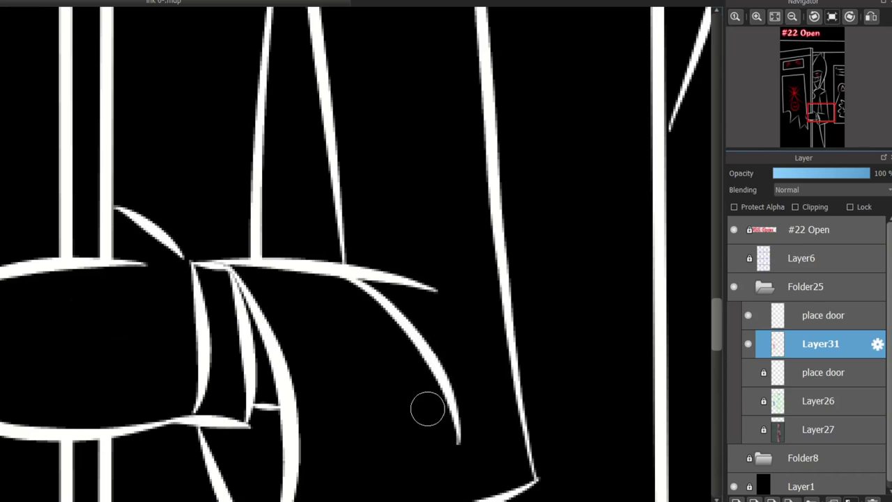
Ink short white stitch marks across the curved seams on the figure's sleeve and shoulder
left_click_drag(446, 343, 322, 111)
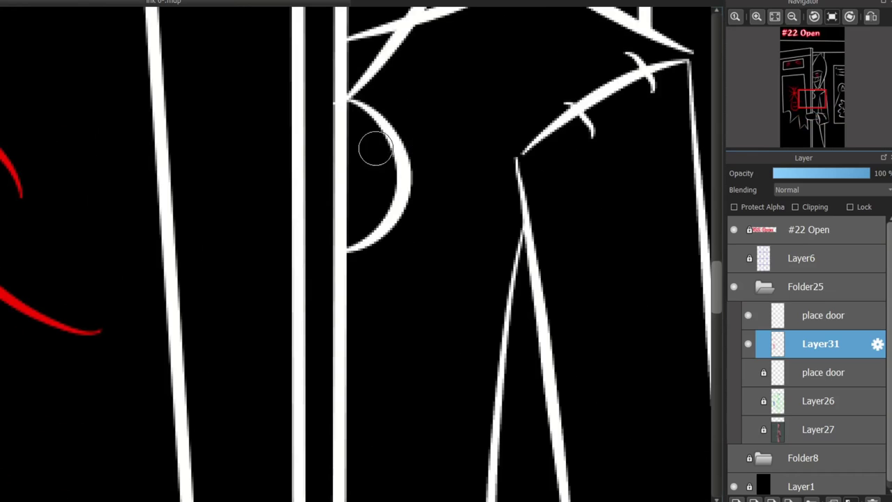
left_click_drag(349, 166, 491, 232)
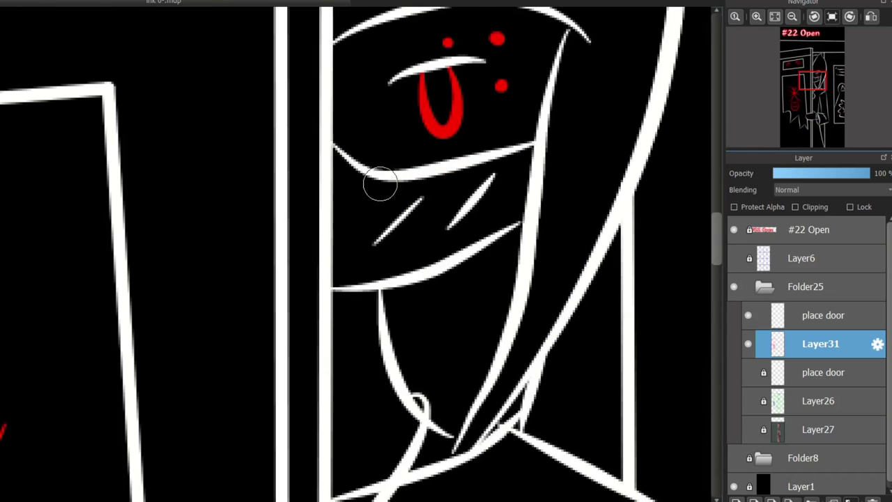
Ink a small white stroke under the mask's upper edge and two angled strokes meeting in a V beside the hood
mouse_move(357, 191)
left_mouse_down()
mouse_move(339, 167)
mouse_move(129, 475)
mouse_move(209, 406)
left_mouse_up()
left_click_drag(443, 155, 481, 263)
key("ctrl+z")
key("ctrl+z")
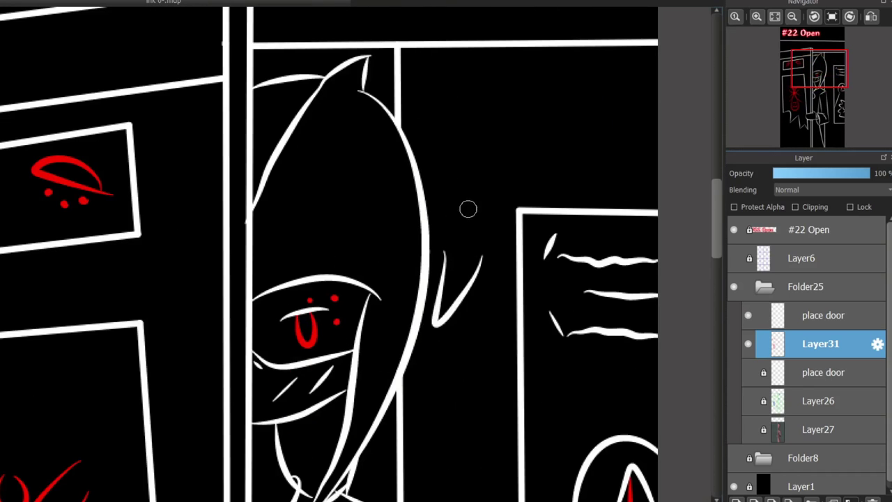
Ink a white question mark above the V strokes beside the hood and a curved line across the hand gripping the door
left_click_drag(487, 202, 434, 199)
scroll(434, 199, "up", 2)
key("ctrl+z")
left_click_drag(480, 143, 477, 272)
key("ctrl+z")
key("ctrl+z")
left_click_drag(422, 165, 472, 140)
scroll(462, 120, "down", 10)
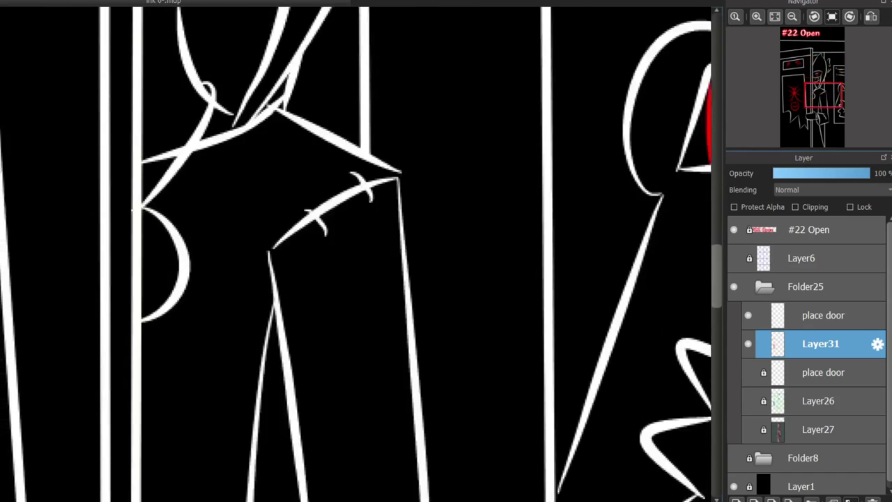
left_click_drag(64, 259, 78, 367)
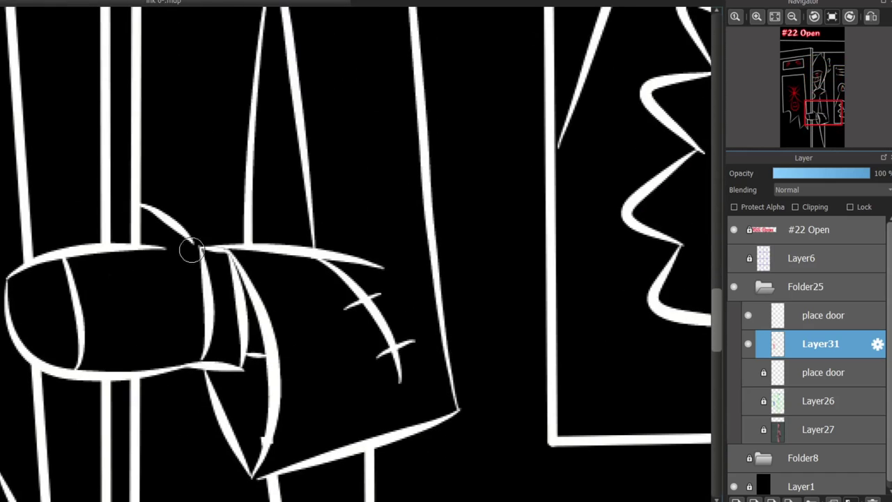
Try a vertical white stroke between the two red eyes on the door's upper plate and undo it
scroll(187, 236, "up", 10)
scroll(230, 217, "left", 5)
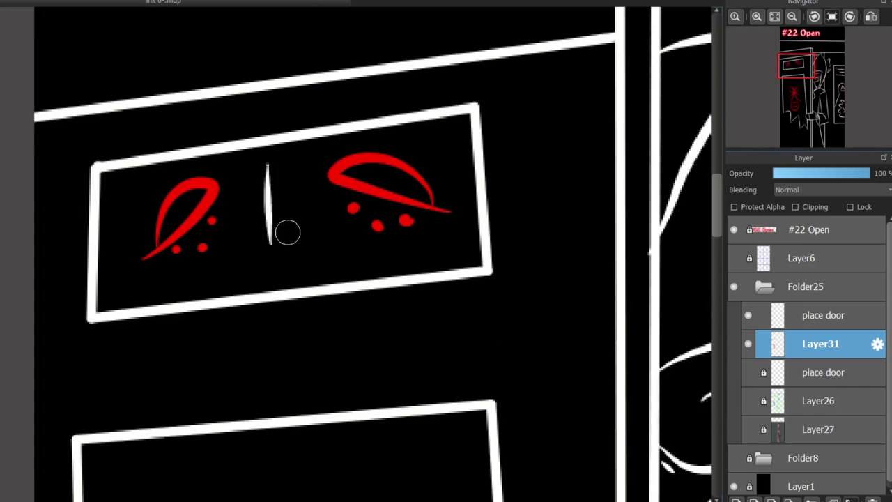
key("ctrl+z")
key("ctrl+z")
Ink three white circles along the door's top band and extend the band's lower line across the door's edge
scroll(403, 281, "up", 5)
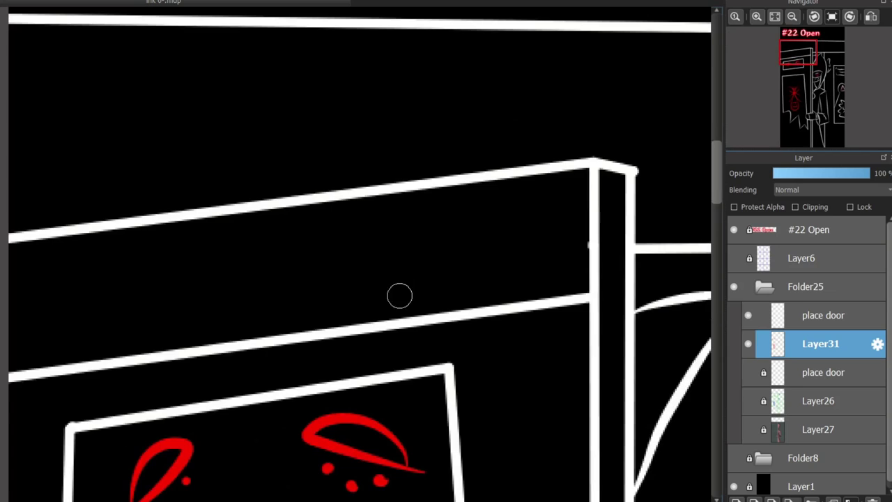
left_click_drag(389, 214, 378, 240)
left_click_drag(217, 239, 222, 241)
left_click_drag(94, 288, 89, 278)
scroll(172, 318, "down", 15)
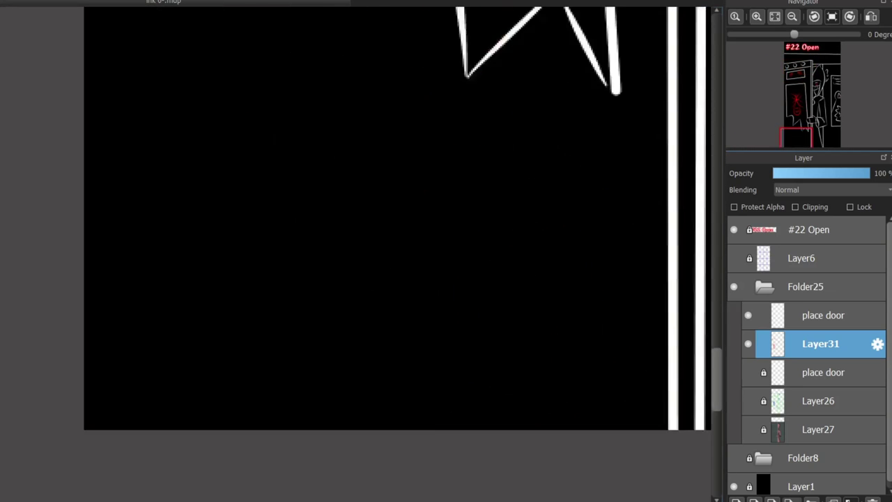
scroll(316, 162, "up", 15)
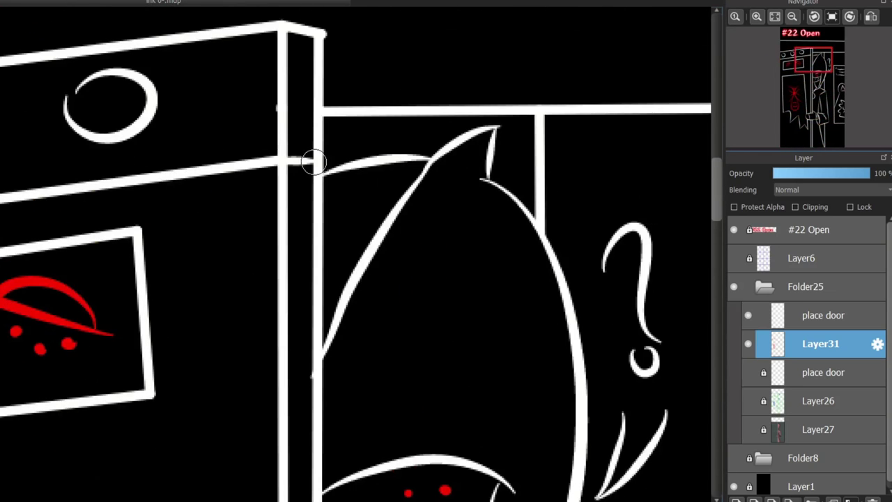
Try diagonal white hatching down the door's narrow edge and undo it
key("ctrl+z")
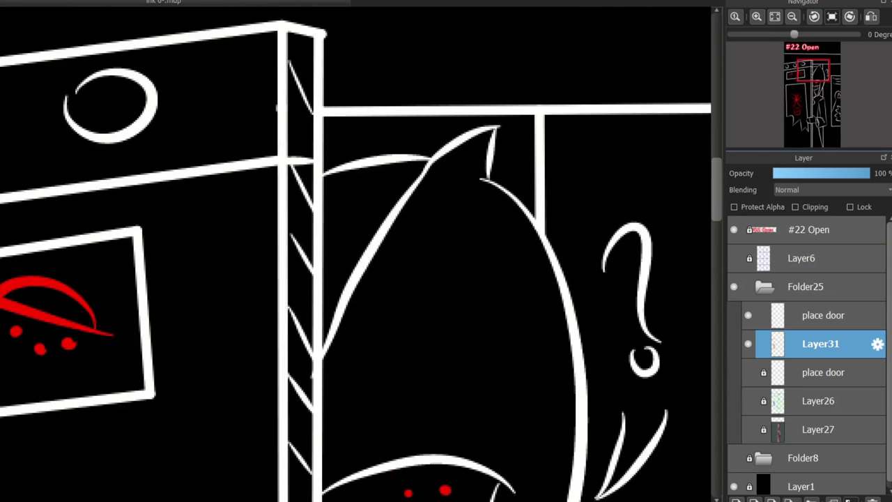
scroll(296, 128, "down", 1)
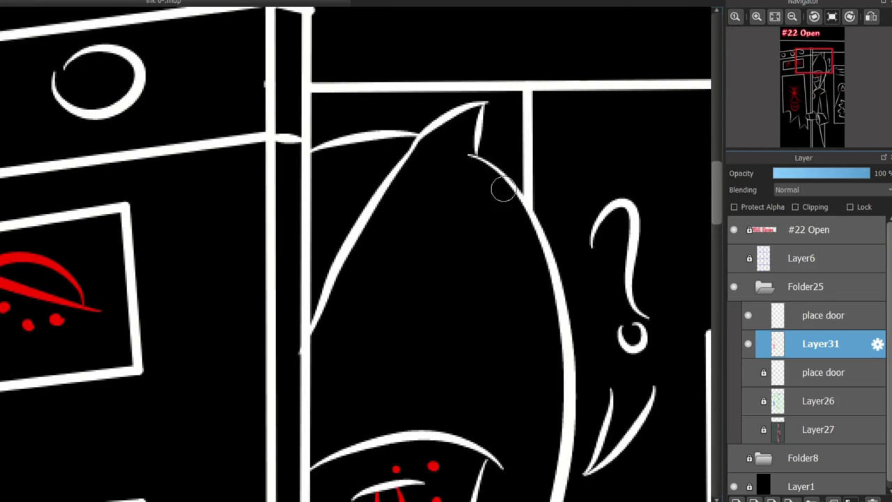
scroll(516, 187, "down", 3)
key("ctrl+z")
key("ctrl+z")
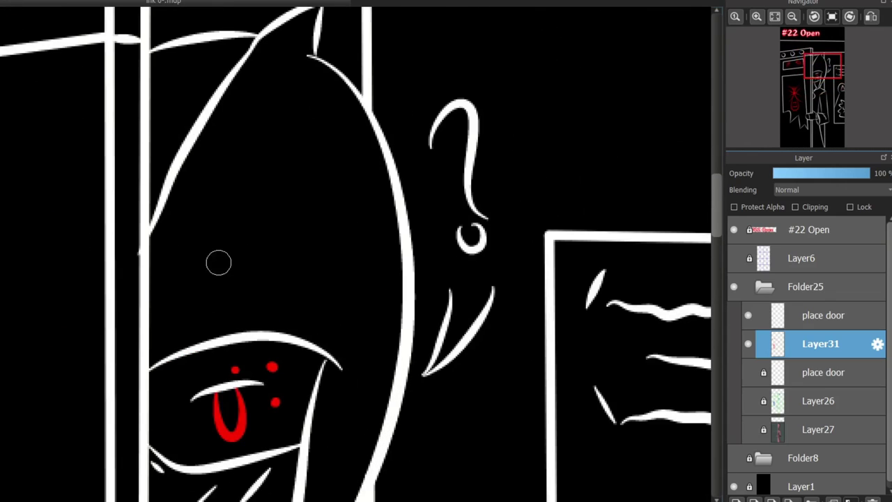
Ink a curved stitched seam on the hood and a long curved leg line with short stitch marks across it
left_click_drag(185, 298, 349, 143)
scroll(368, 266, "down", 10)
key("ctrl+z")
left_click_drag(372, 43, 280, 372)
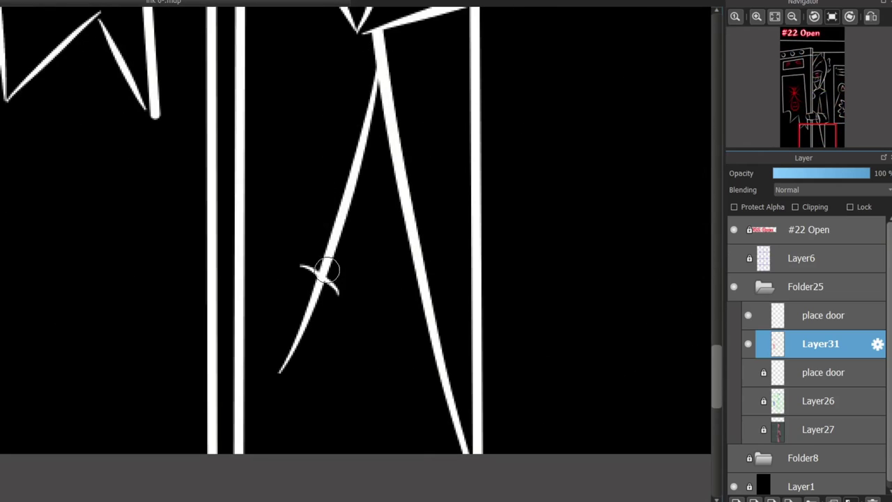
left_click_drag(373, 112, 348, 159)
scroll(611, 203, "up", 8)
scroll(356, 254, "up", 6)
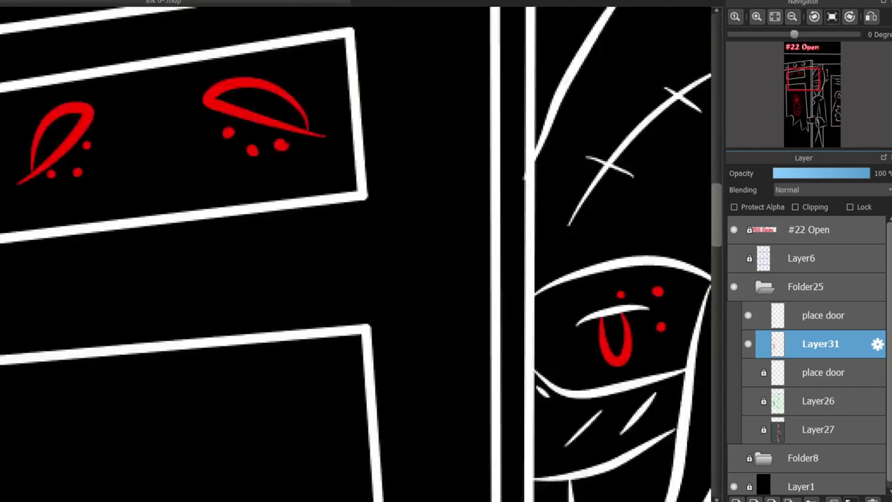
Add tiny white highlights to the three red dots around the figure's eye
scroll(355, 253, "down", 8)
left_click_drag(334, 321, 369, 311)
scroll(395, 181, "up", 3)
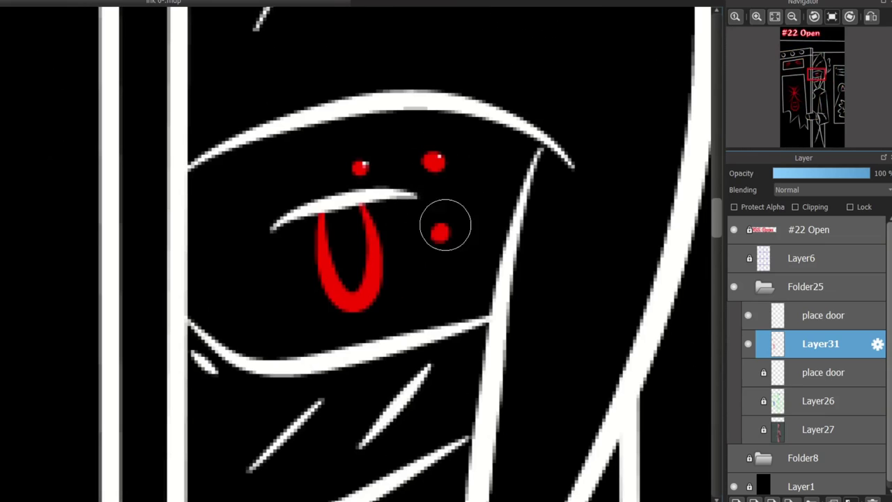
scroll(394, 301, "down", 2)
Try a short white highlight inside one of the red eyes on the door with the canvas rotated
left_click_drag(394, 301, 167, 233)
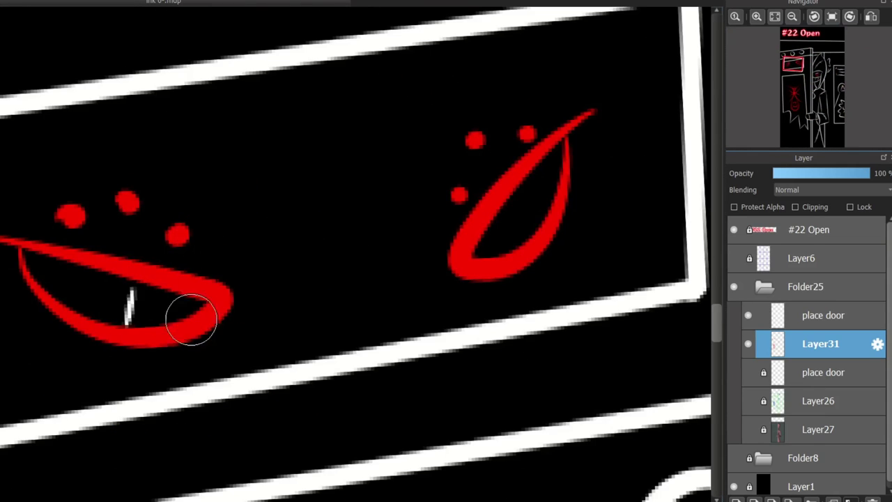
left_click(850, 16)
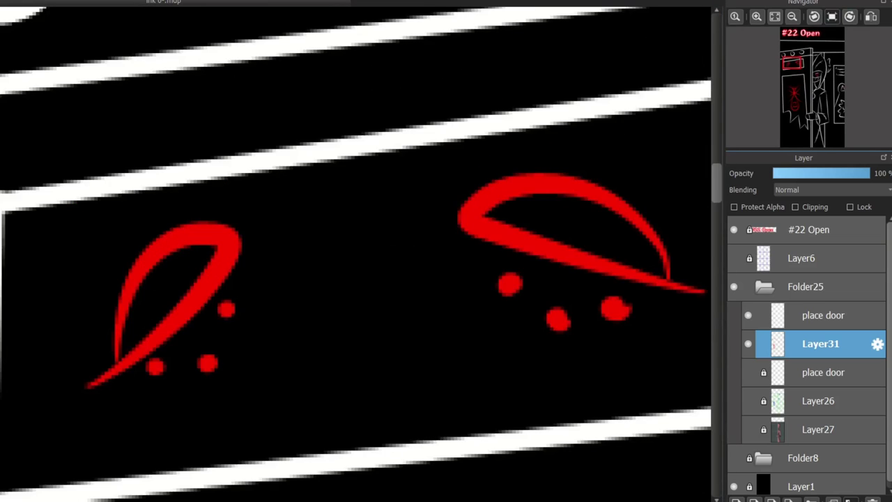
key("ctrl+0")
Switch to the upper "place door" layer and erase the two diagonal crease marks from the figure's mask
scroll(314, 251, "down", 1)
scroll(349, 348, "up", 4)
key("ctrl+0")
scroll(347, 305, "up", 6)
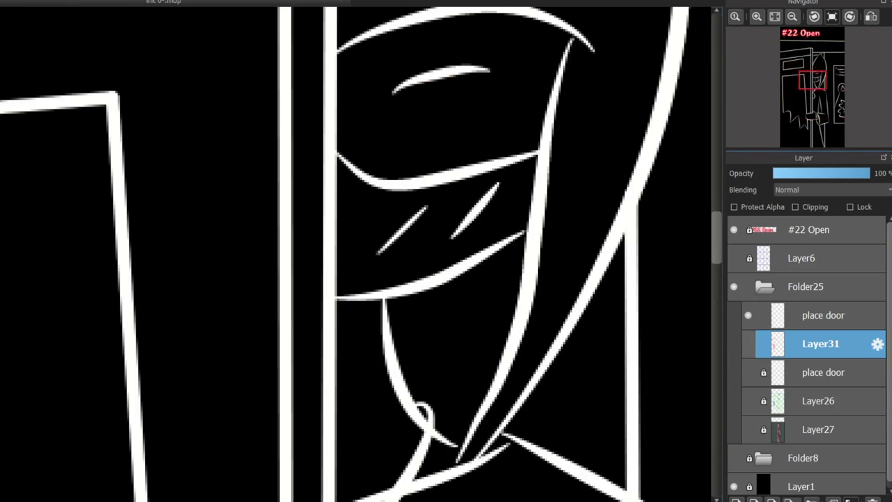
key("ctrl+Up")
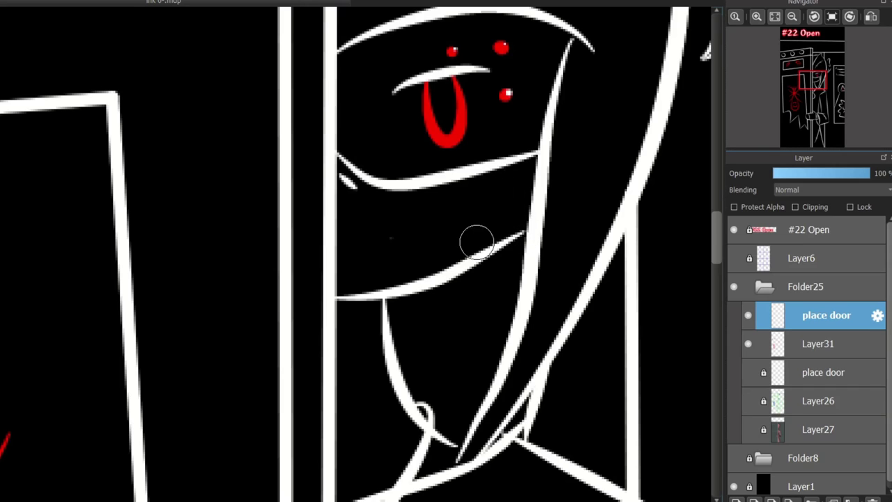
key("ctrl+z")
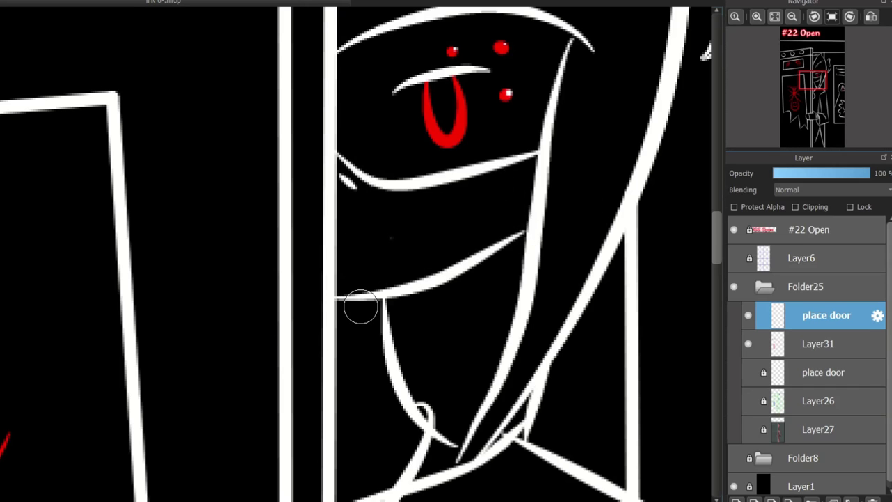
scroll(360, 308, "down", 5)
scroll(265, 425, "up", 2)
scroll(265, 425, "up", 3)
scroll(264, 424, "down", 3)
scroll(265, 425, "up", 3)
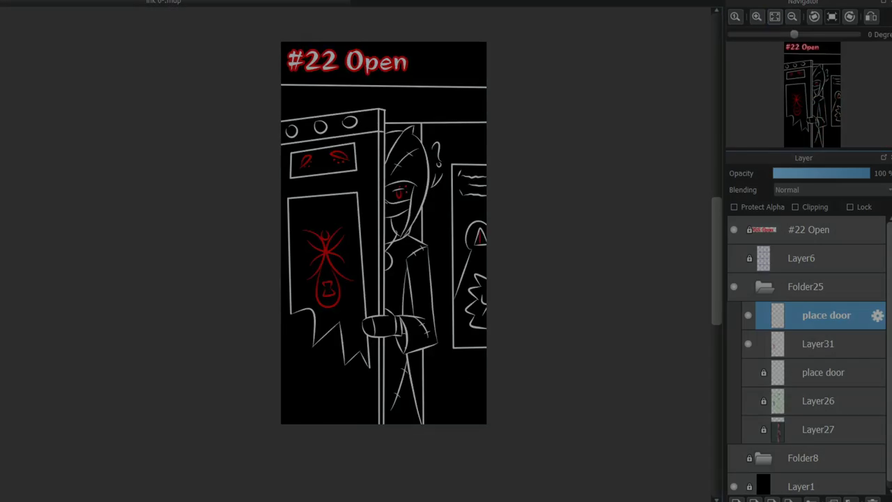